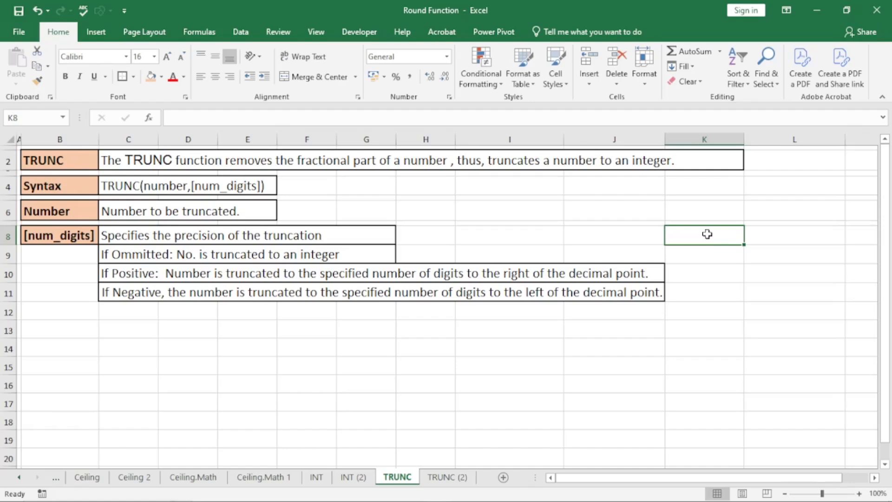
# Open the TRUNC (2) sheet and truncate the first number to an integer in E3 with the formula =TRUNC(C3).
pyautogui.click(447, 477)
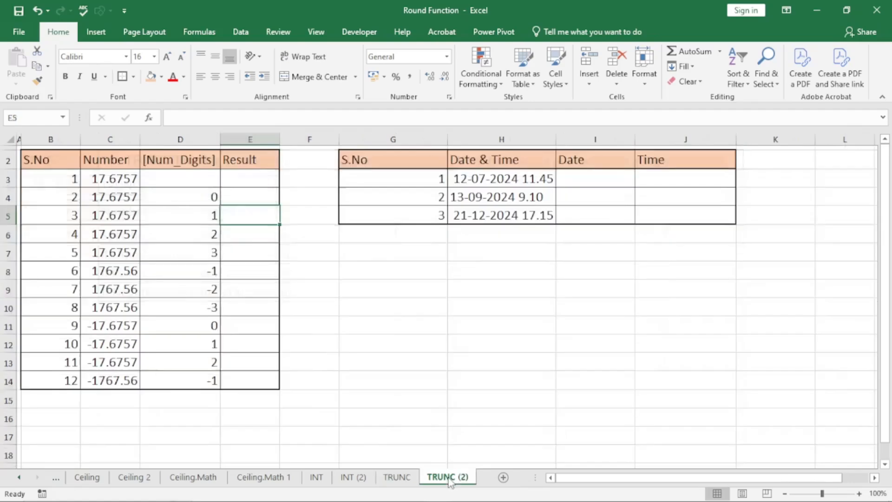
pyautogui.moveTo(110, 179); pyautogui.dragTo(127, 366)
pyautogui.moveTo(191, 198); pyautogui.dragTo(193, 375)
pyautogui.click(243, 177)
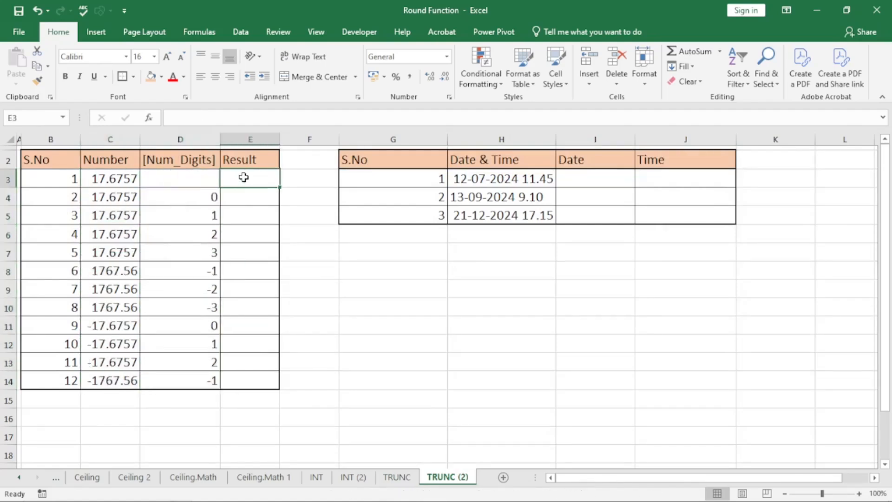
pyautogui.write('=t')
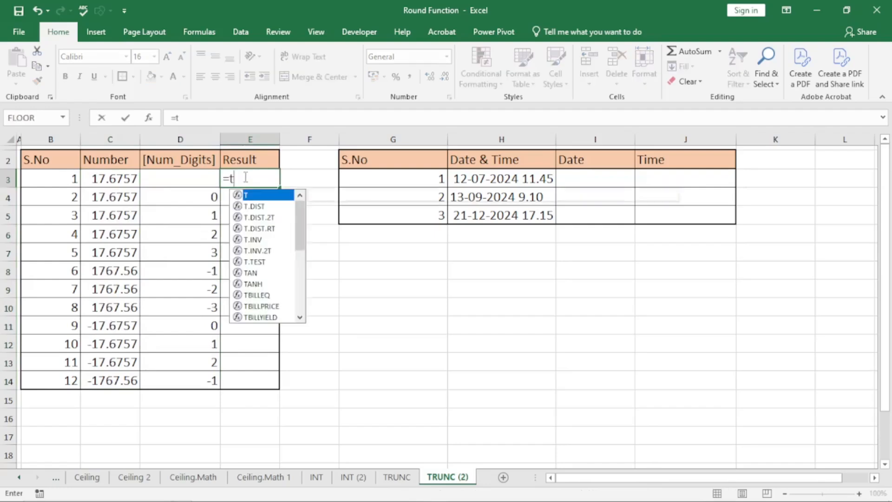
pyautogui.write('runc')
pyautogui.press('Tab')
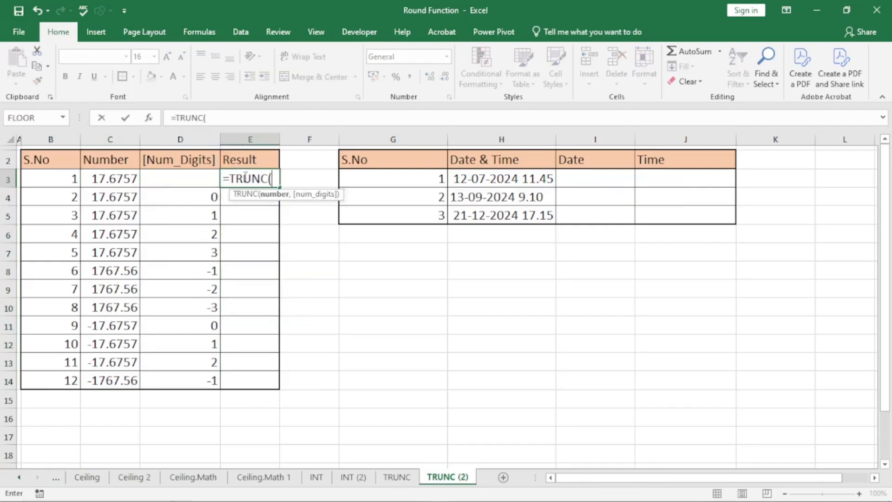
pyautogui.click(113, 177)
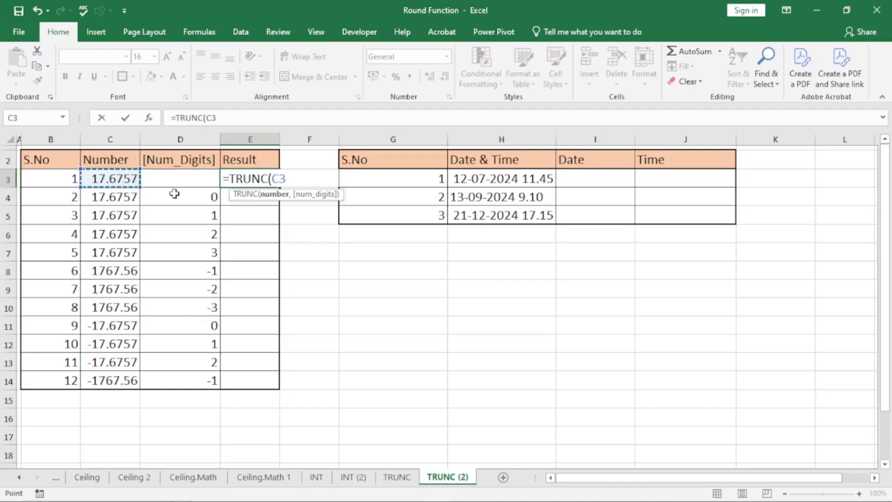
pyautogui.write(')')
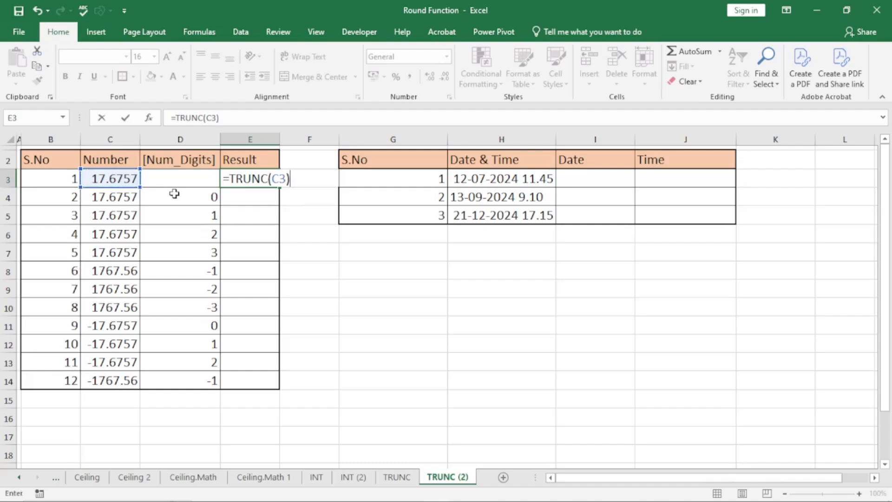
pyautogui.press('Return')
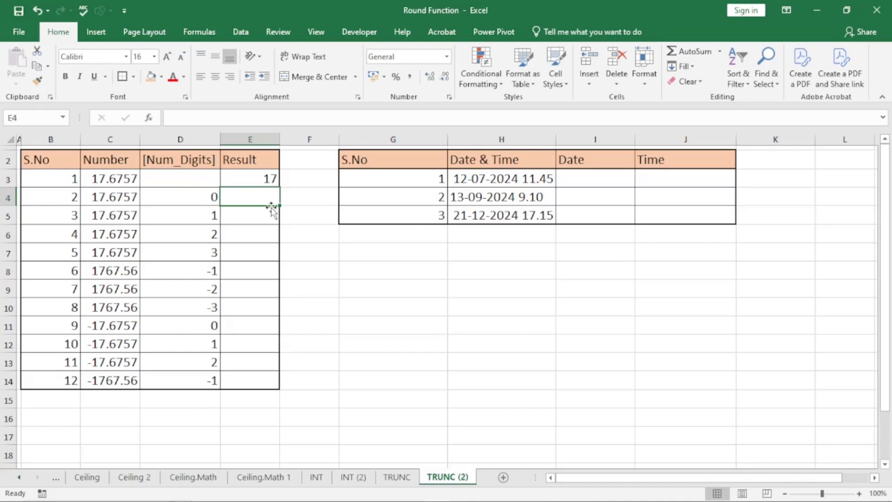
# Enter =TRUNC(C4,0) in E4 and compare it with the blank and zero digit settings in D3 and D4.
pyautogui.write('=')
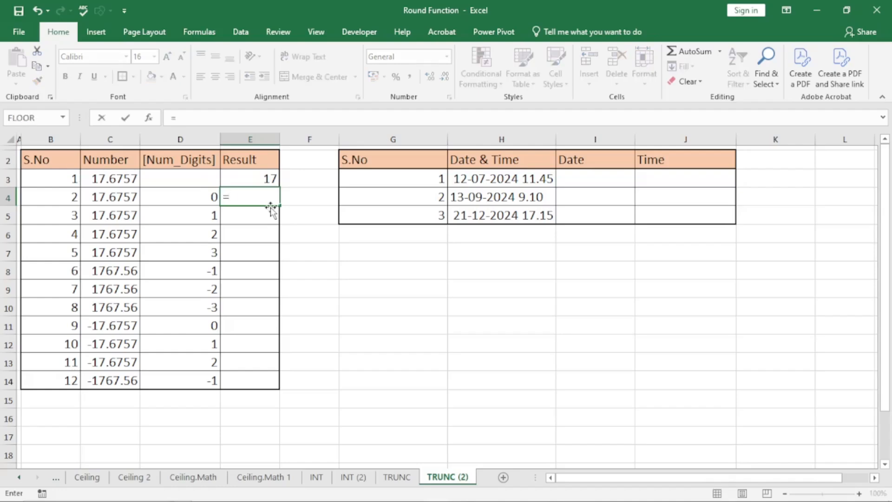
pyautogui.write('trunc')
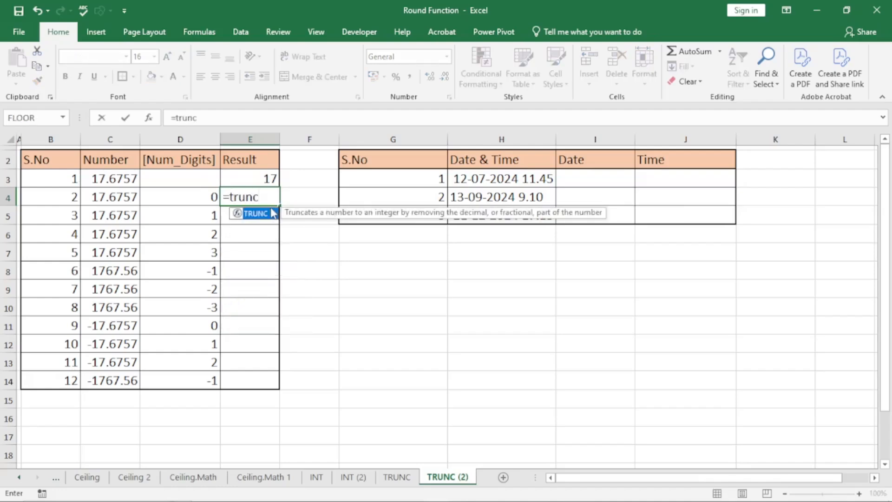
pyautogui.doubleClick(273, 212)
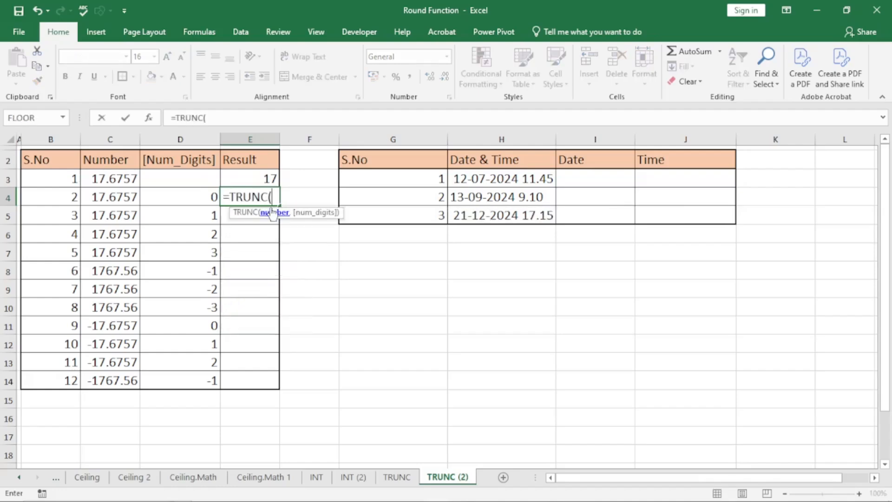
pyautogui.click(124, 195)
pyautogui.write(',0')
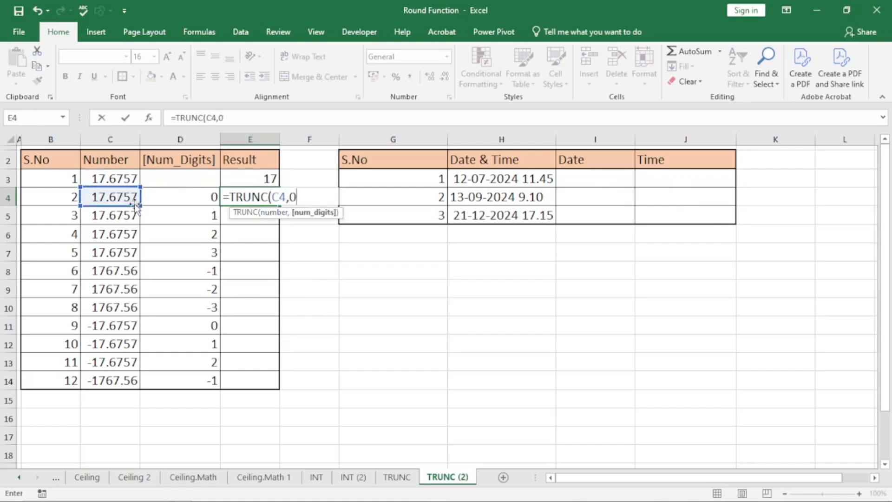
pyautogui.write(')')
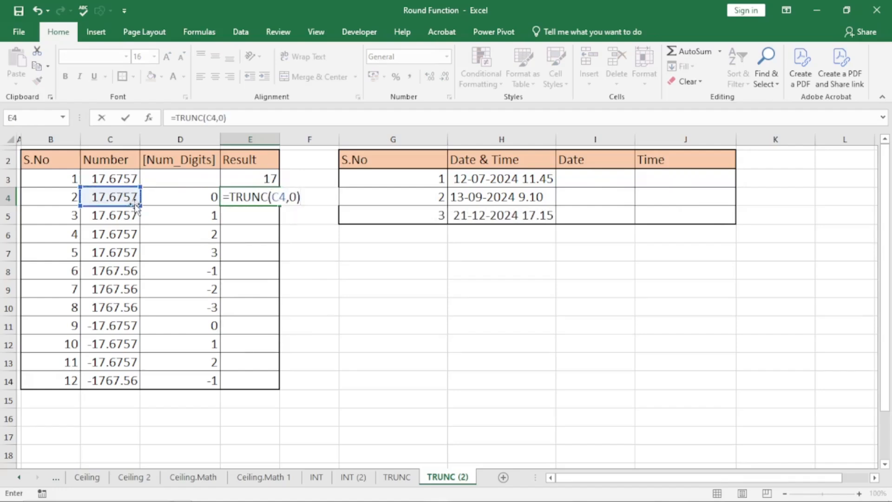
pyautogui.press('Return')
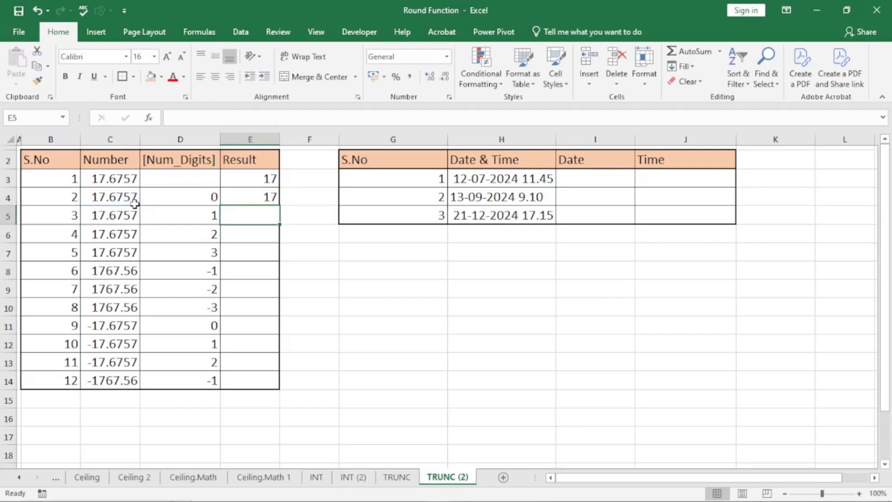
pyautogui.click(198, 179)
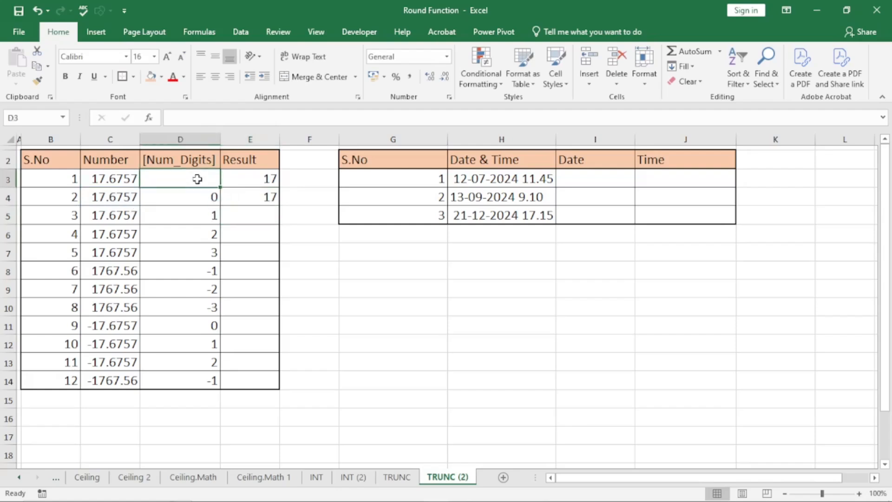
pyautogui.click(203, 193)
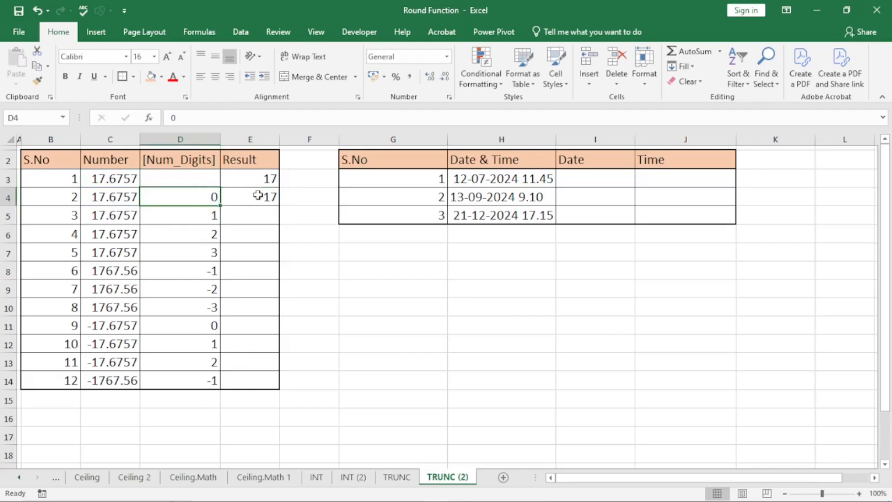
pyautogui.click(259, 196)
# Truncate the third number to one decimal place in E5 with the formula =TRUNC(C5,1).
pyautogui.click(263, 216)
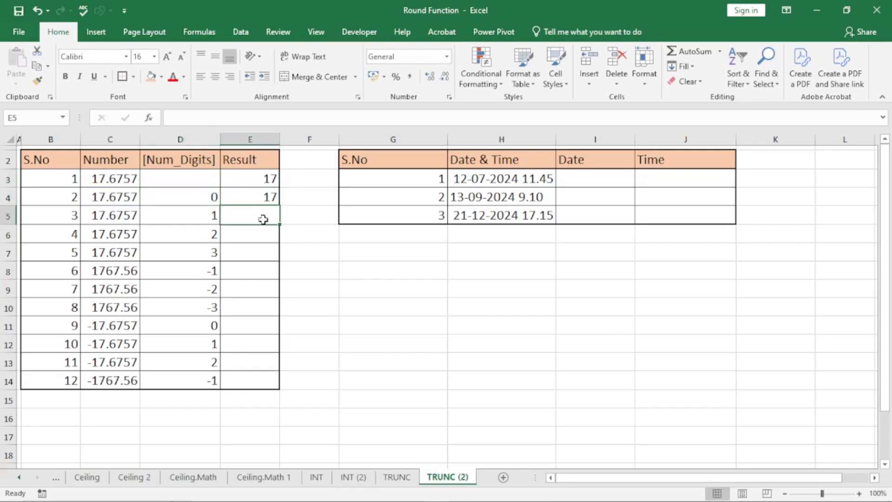
pyautogui.write('=')
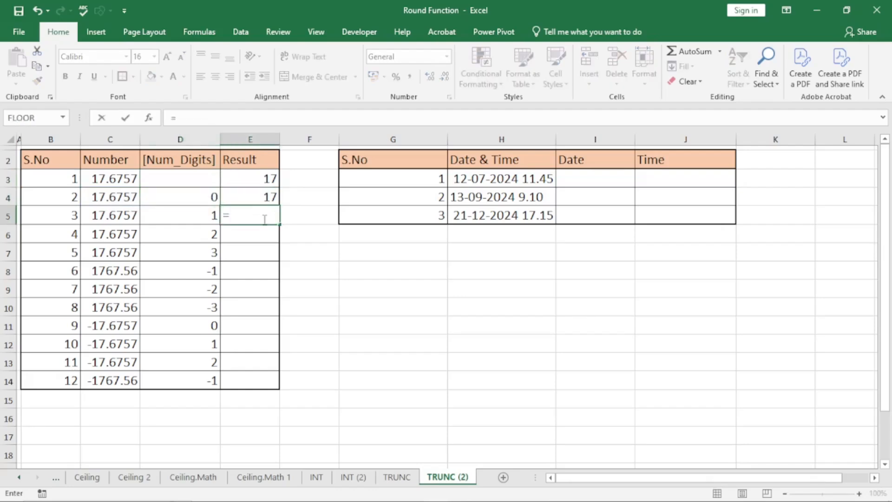
pyautogui.click(118, 215)
pyautogui.press('BackSpace')
pyautogui.press('BackSpace')
pyautogui.write('trunc')
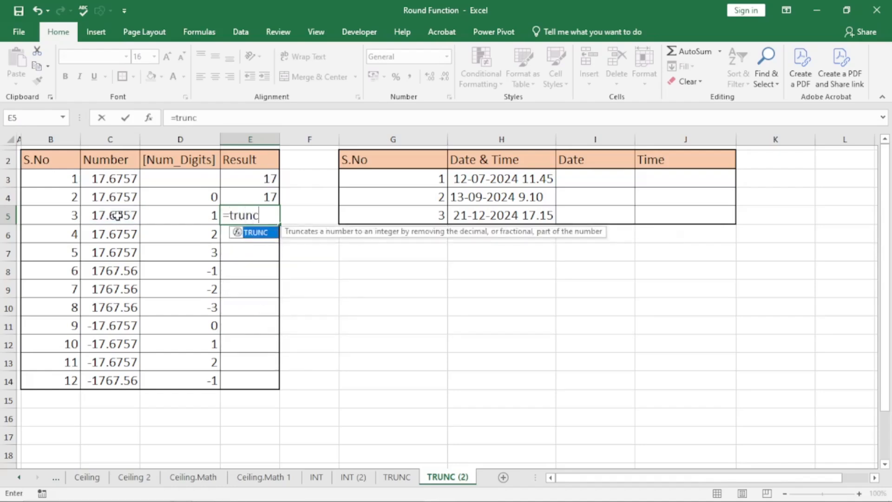
pyautogui.press('Tab')
pyautogui.click(118, 215)
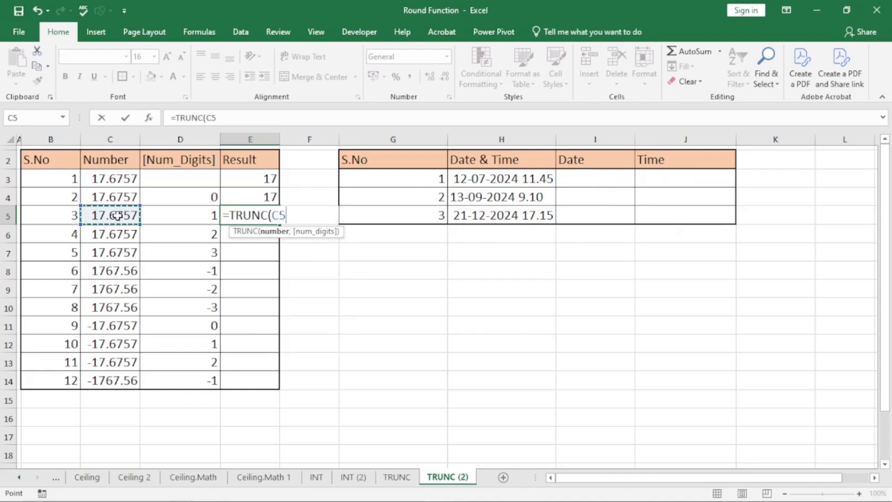
pyautogui.write(',1)')
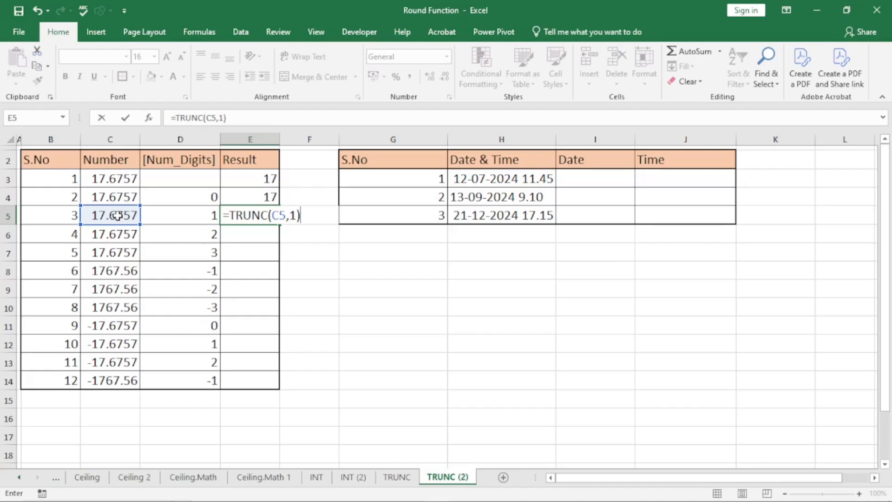
pyautogui.press('Return')
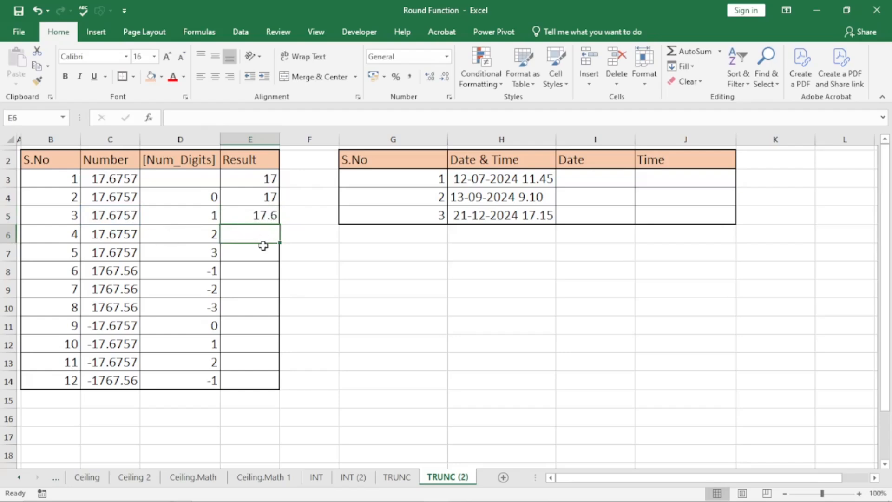
# Truncate the fourth number in E6 with =TRUNC(C6,D6), taking the digit count from the Num_Digits column.
pyautogui.write('=tr')
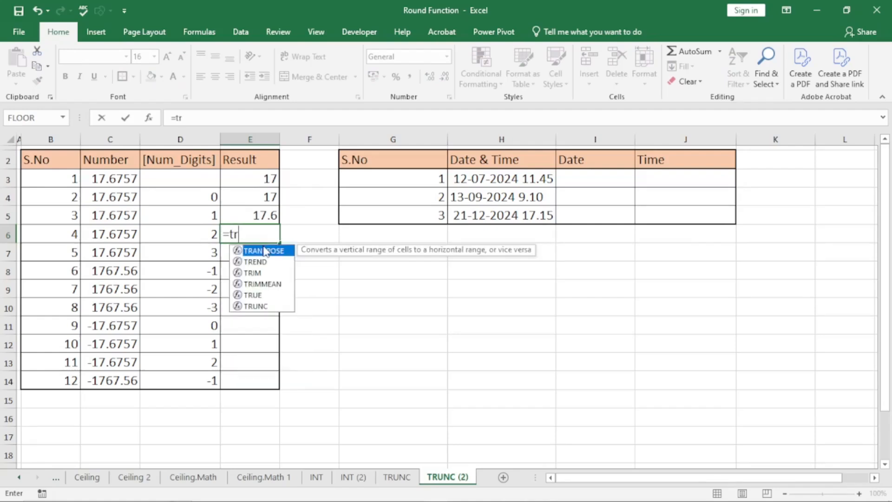
pyautogui.write('unc')
pyautogui.doubleClick(264, 251)
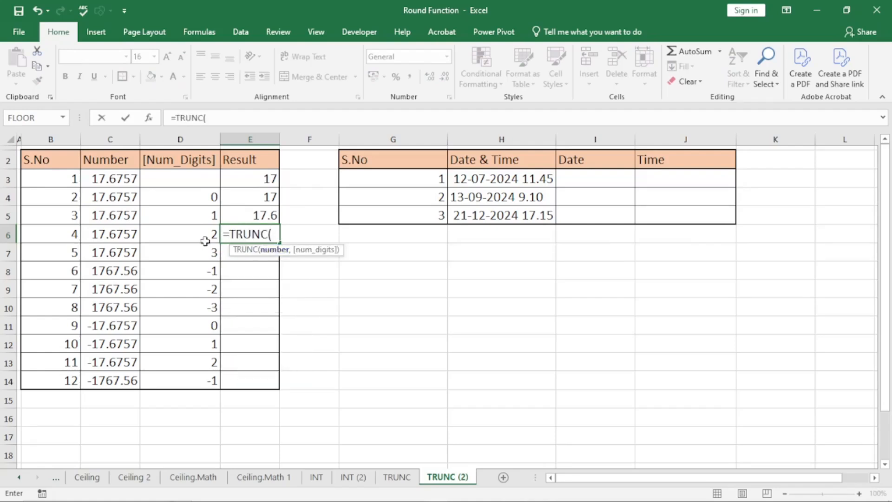
pyautogui.click(129, 236)
pyautogui.write(',')
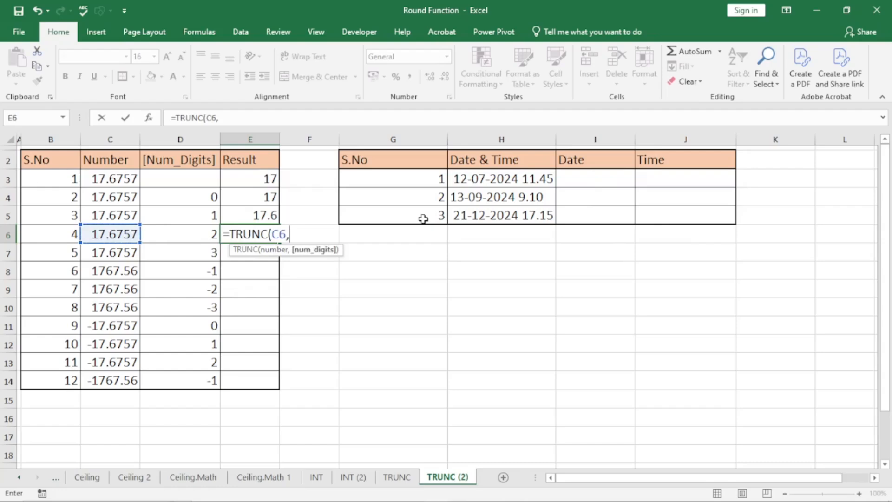
pyautogui.click(211, 235)
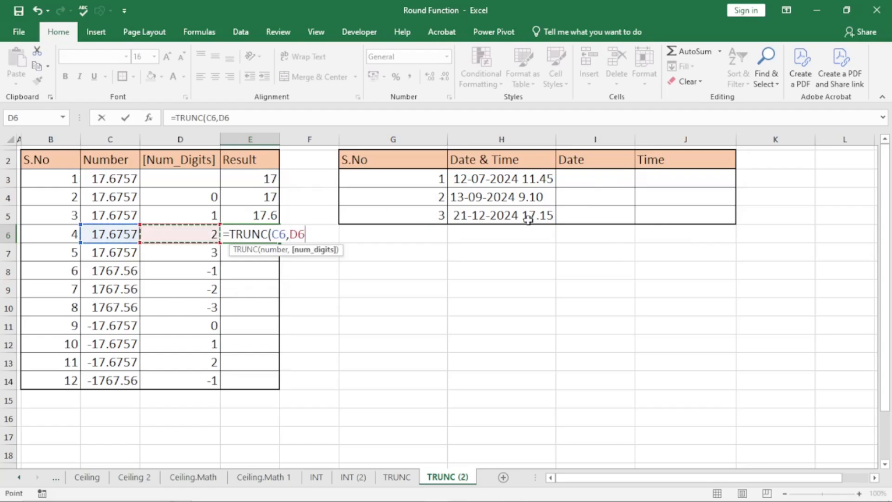
pyautogui.write(')')
pyautogui.press('Return')
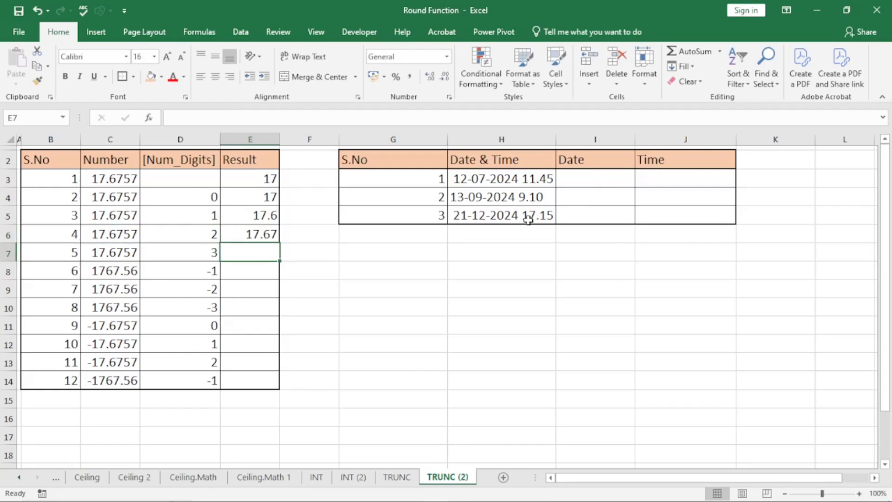
# Truncate the fifth number in E7 with the formula =TRUNC(C7,D7).
pyautogui.write('=t')
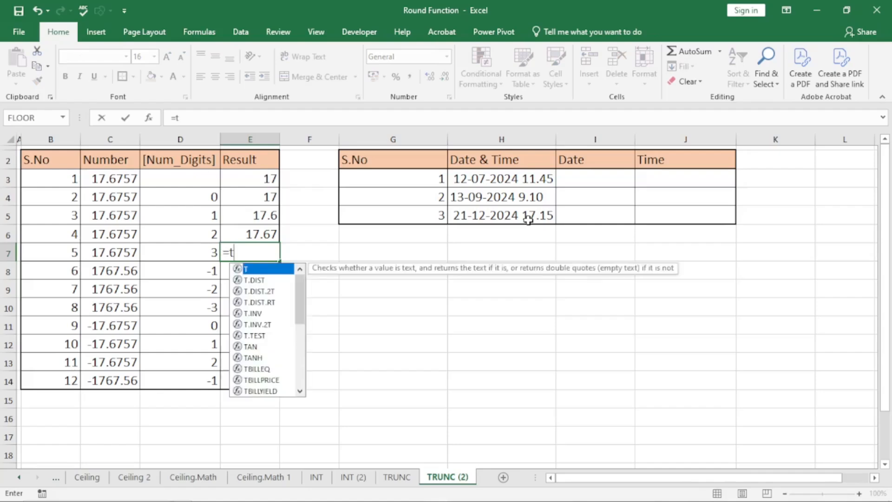
pyautogui.write('runc')
pyautogui.press('Tab')
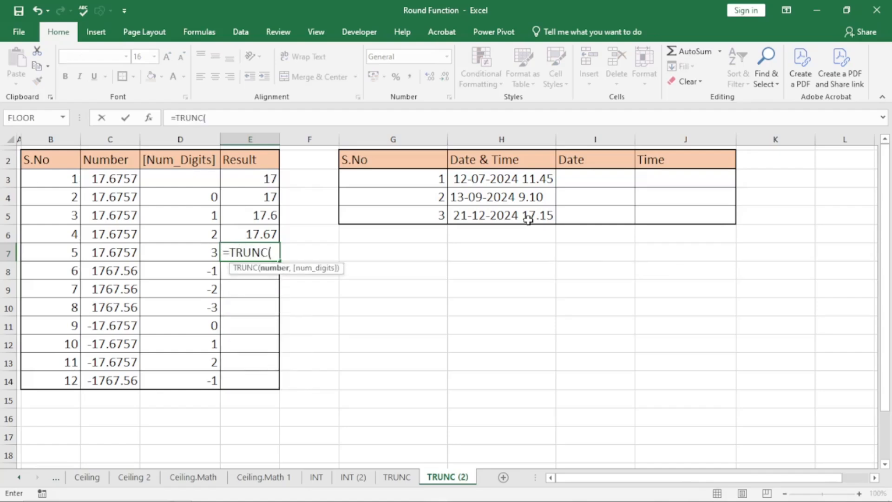
pyautogui.click(123, 252)
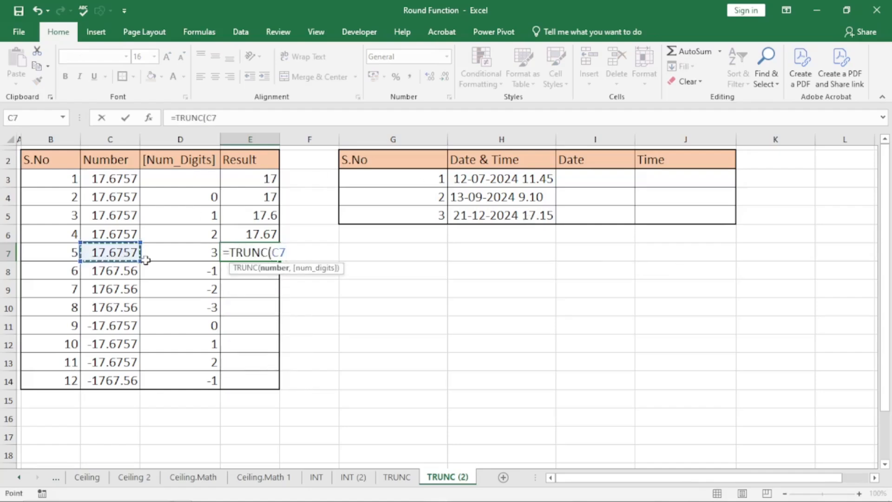
pyautogui.write(',')
pyautogui.click(193, 252)
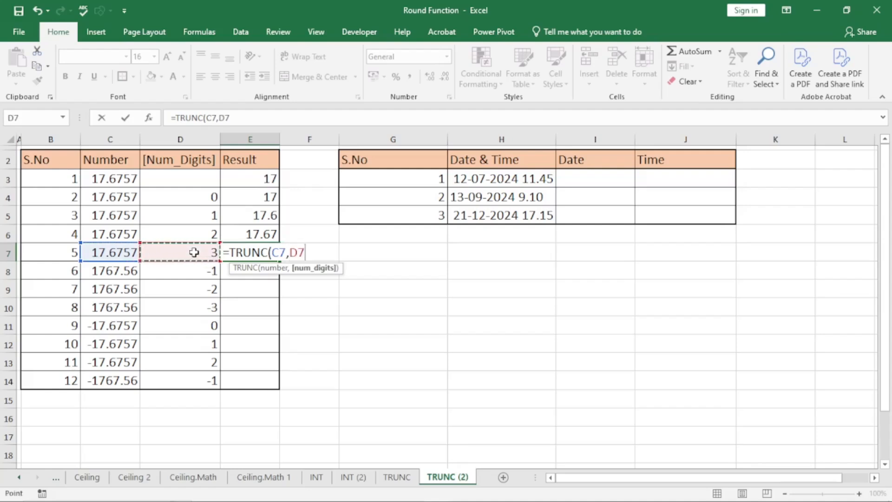
pyautogui.write(')')
pyautogui.press('Return')
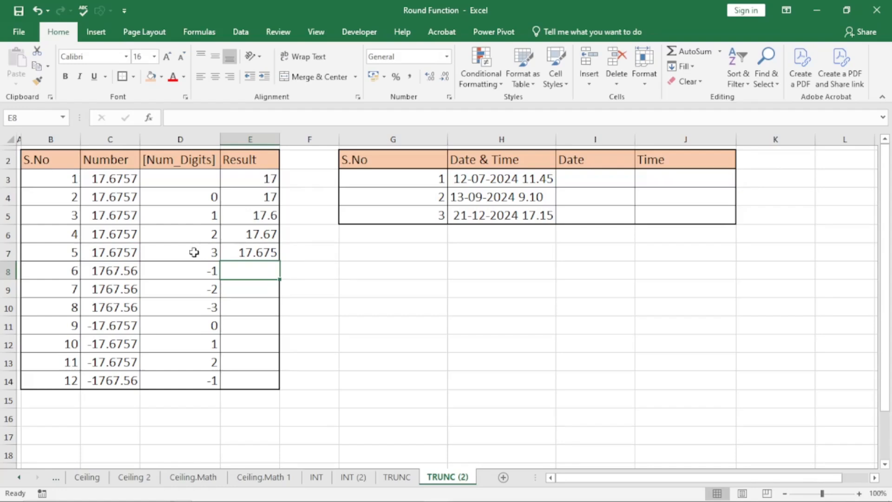
# Truncate the sixth number in E8 with =TRUNC(C8,D8), using the negative digit count beside it.
pyautogui.write('=')
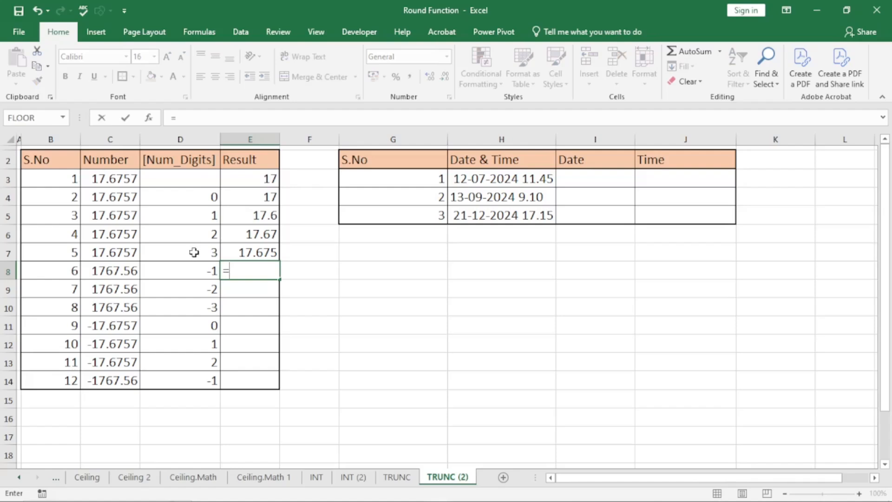
pyautogui.write('trunc')
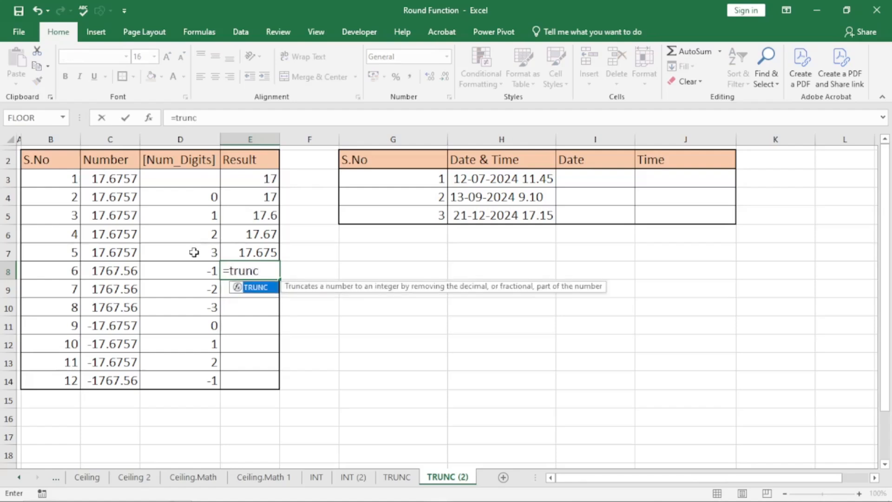
pyautogui.press('Tab')
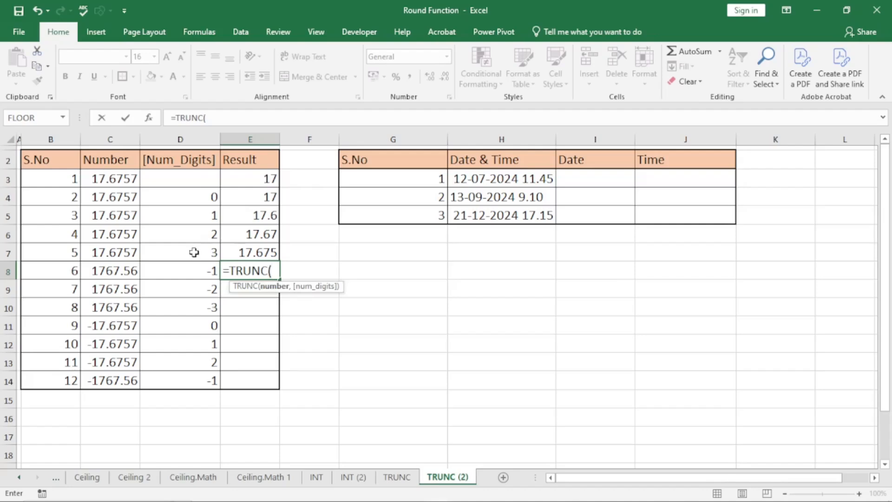
pyautogui.click(115, 271)
pyautogui.write(',')
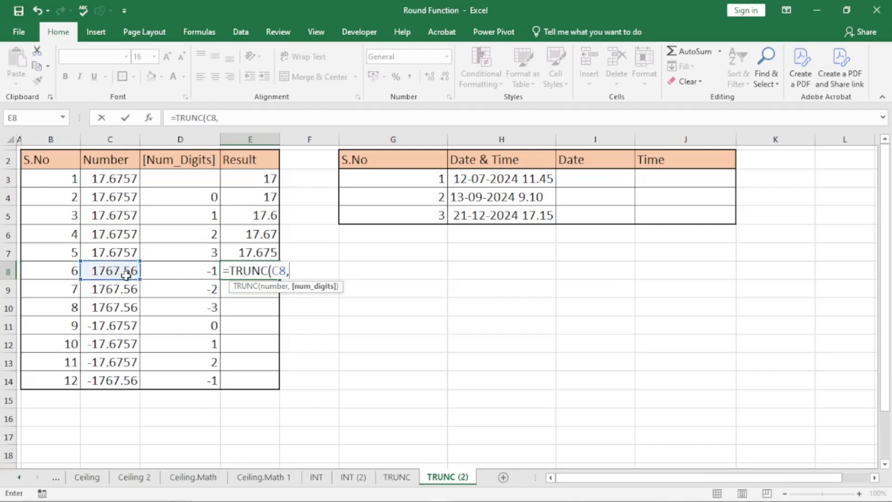
pyautogui.click(193, 267)
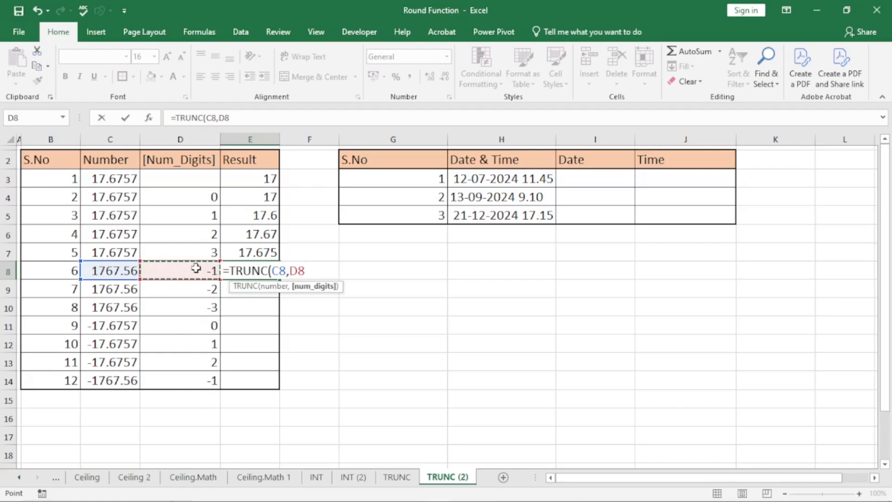
pyautogui.press('Return')
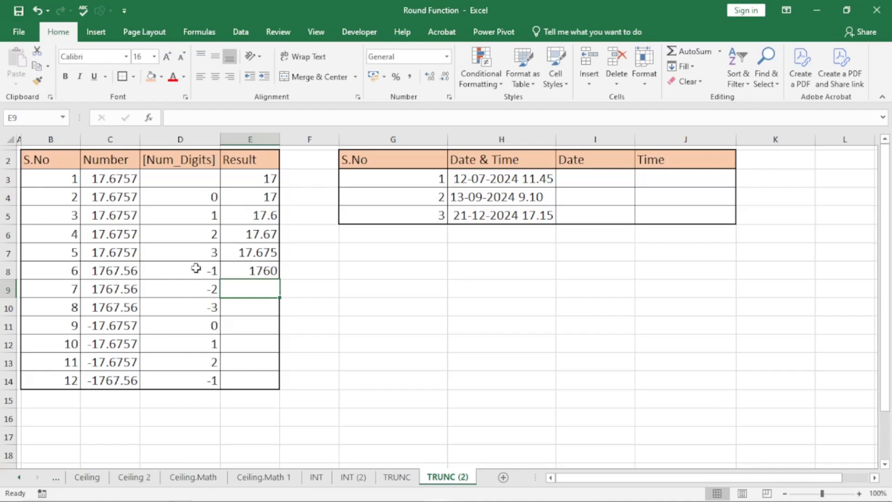
# Truncate the seventh number in E9 with the formula =TRUNC(C9,D9).
pyautogui.write('=')
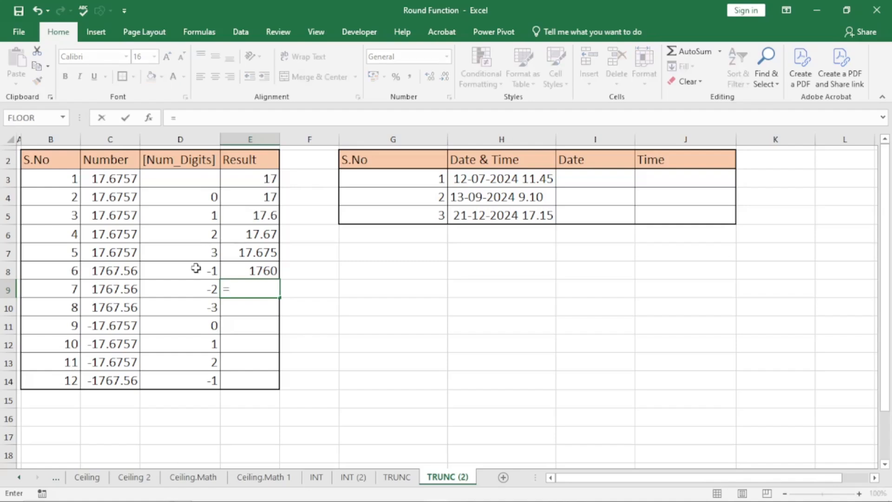
pyautogui.write('trunc')
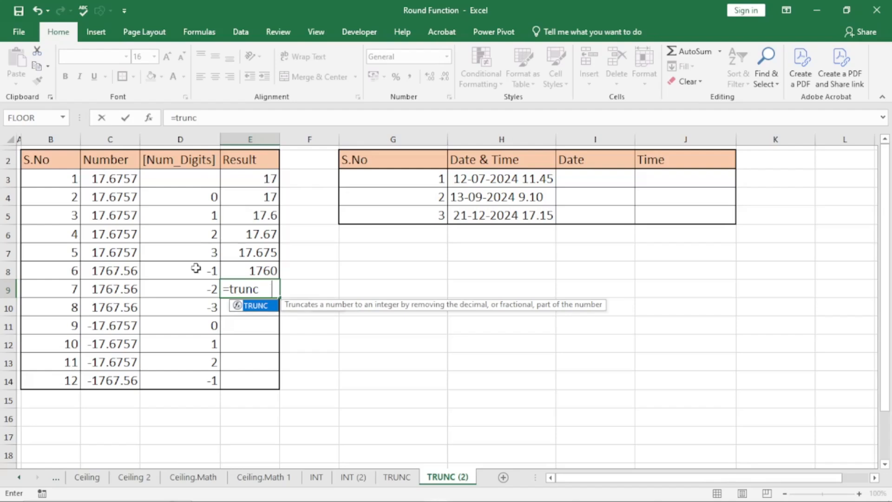
pyautogui.press('Tab')
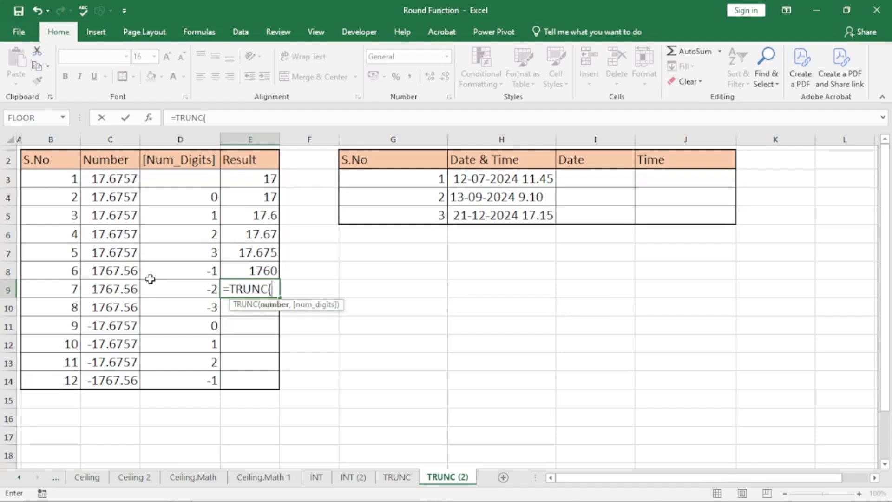
pyautogui.click(122, 287)
pyautogui.write(',')
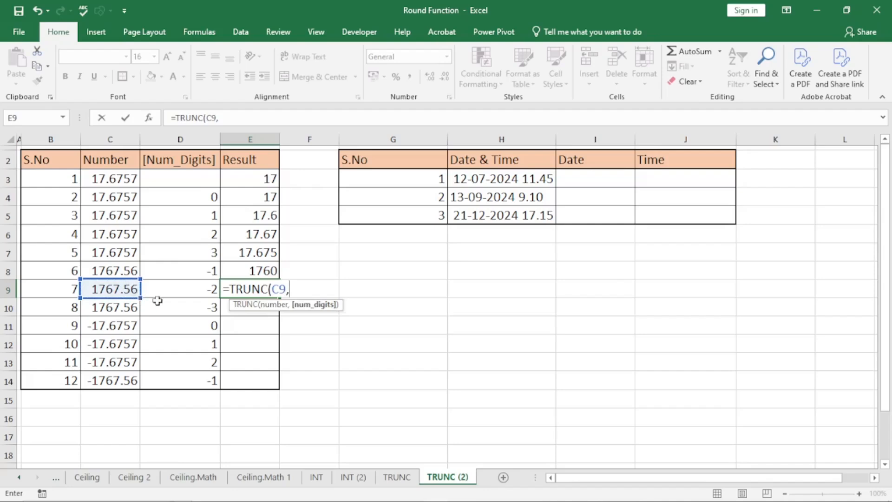
pyautogui.click(195, 291)
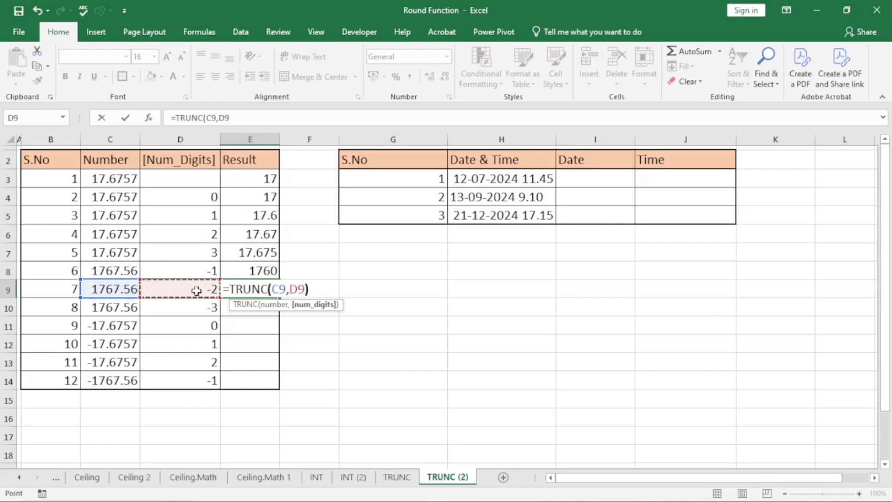
pyautogui.write(')')
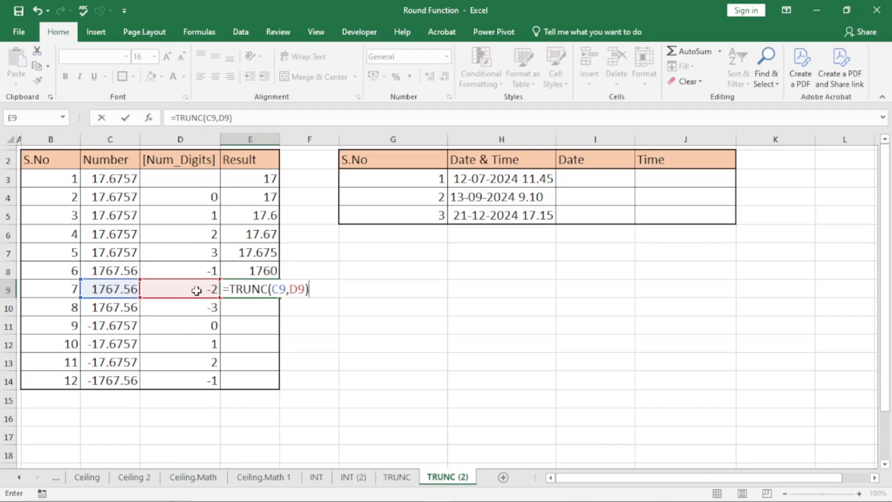
pyautogui.write(')')
pyautogui.press('Return')
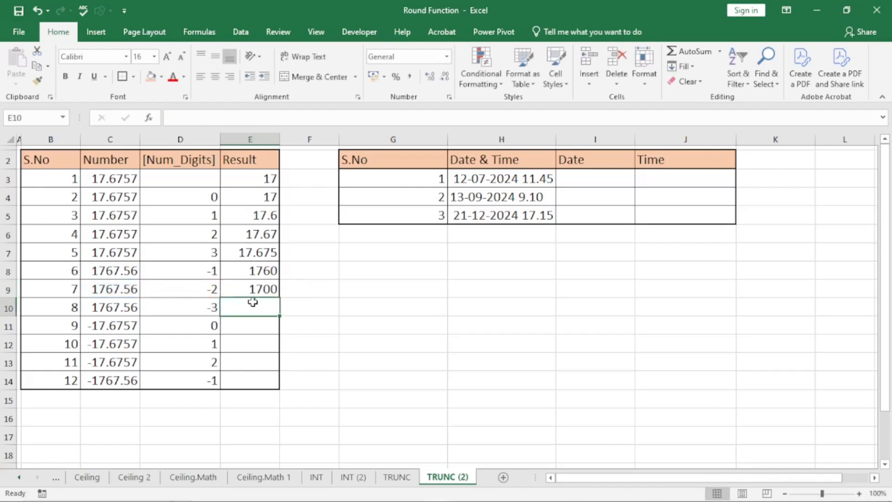
# Truncate the eighth number in E10 with the formula =TRUNC(C10,D10).
pyautogui.write('=')
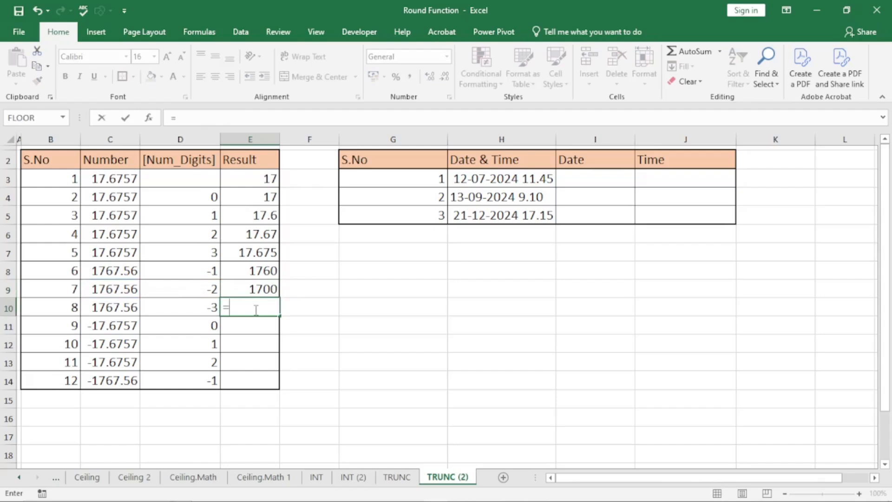
pyautogui.write('trunc')
pyautogui.press('Tab')
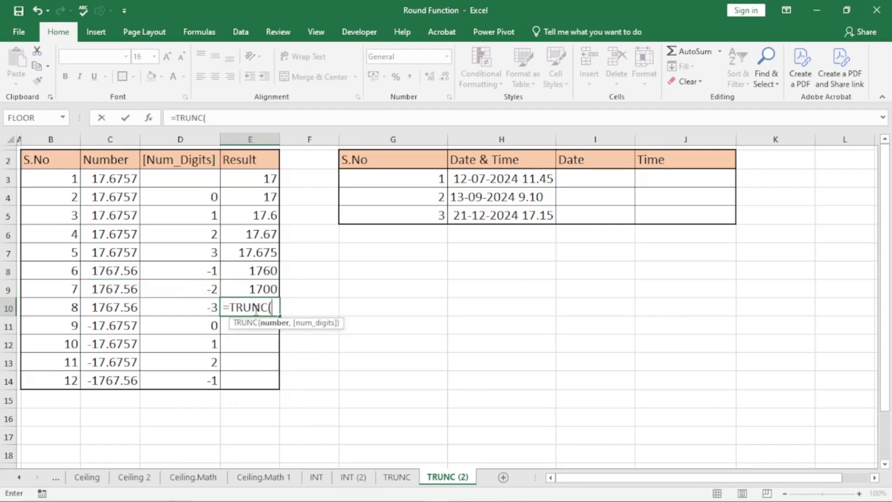
pyautogui.click(122, 307)
pyautogui.write(',')
pyautogui.click(192, 312)
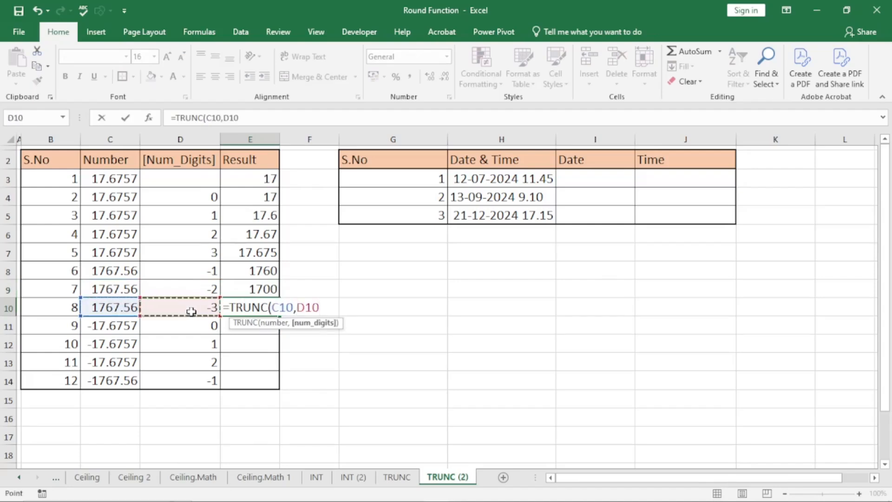
pyautogui.write(')')
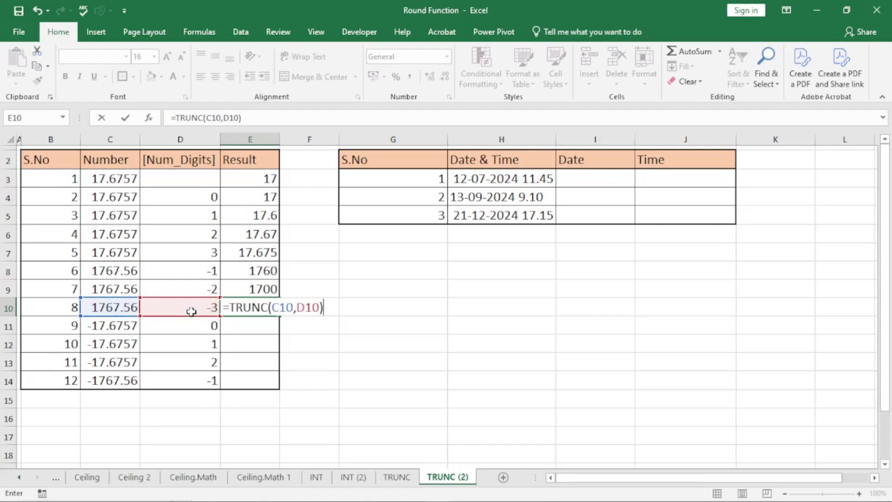
pyautogui.press('Return')
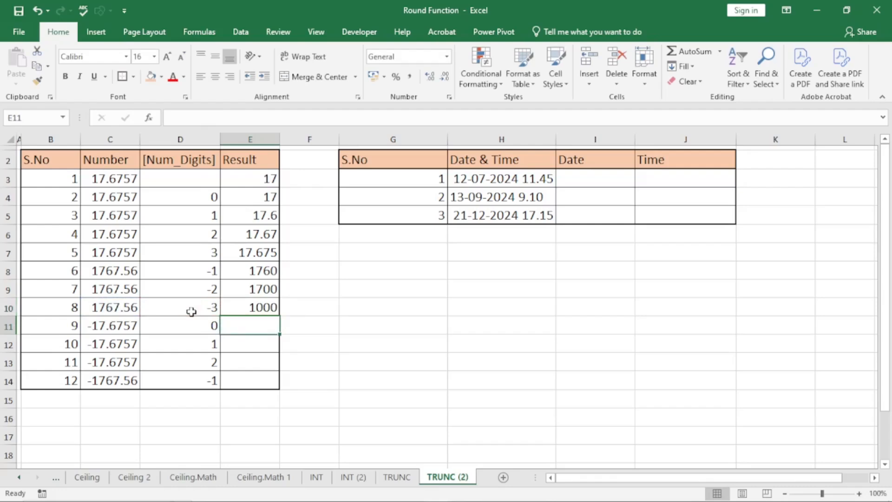
# Truncate the first negative number in E11 with the formula =TRUNC(C11,D11).
pyautogui.write('=')
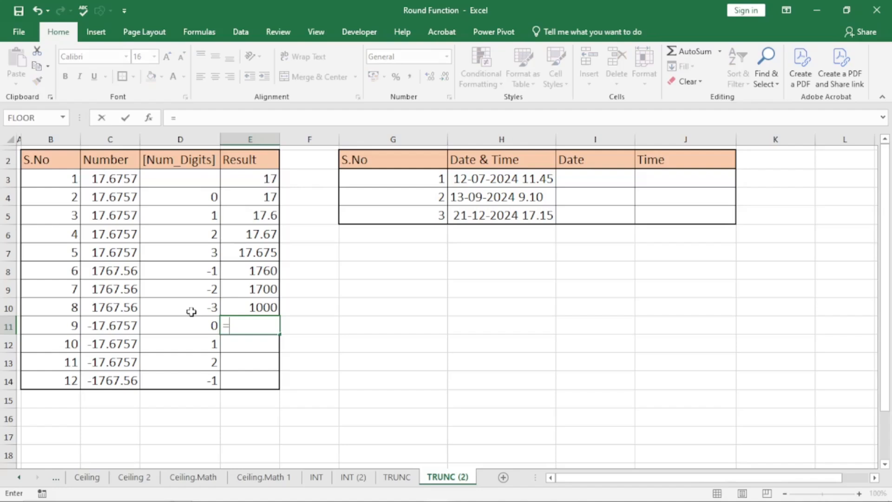
pyautogui.write('trunc')
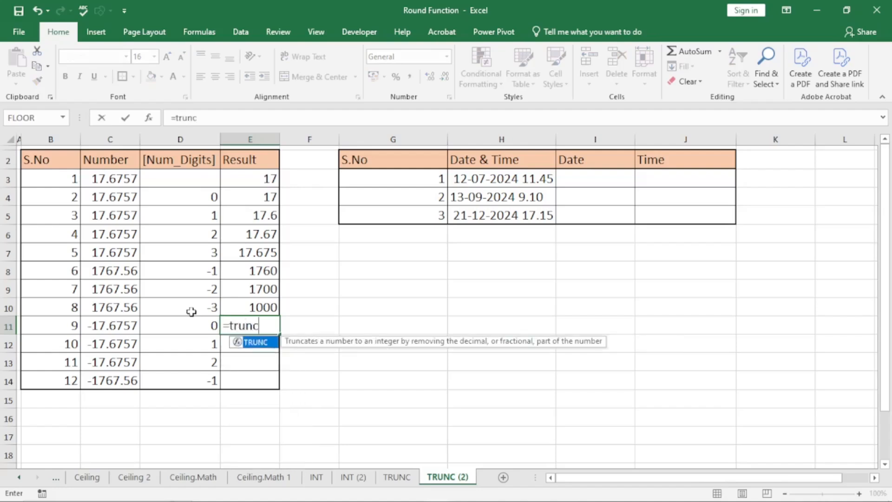
pyautogui.press('Tab')
pyautogui.click(114, 327)
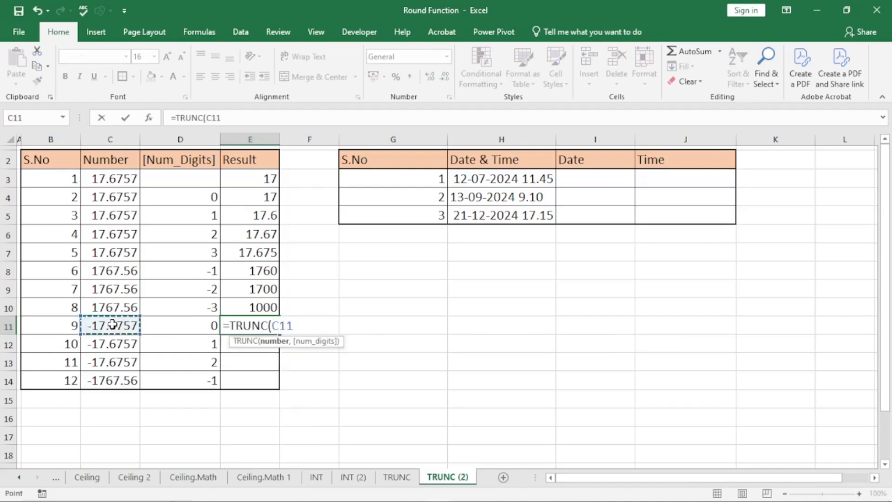
pyautogui.write(',')
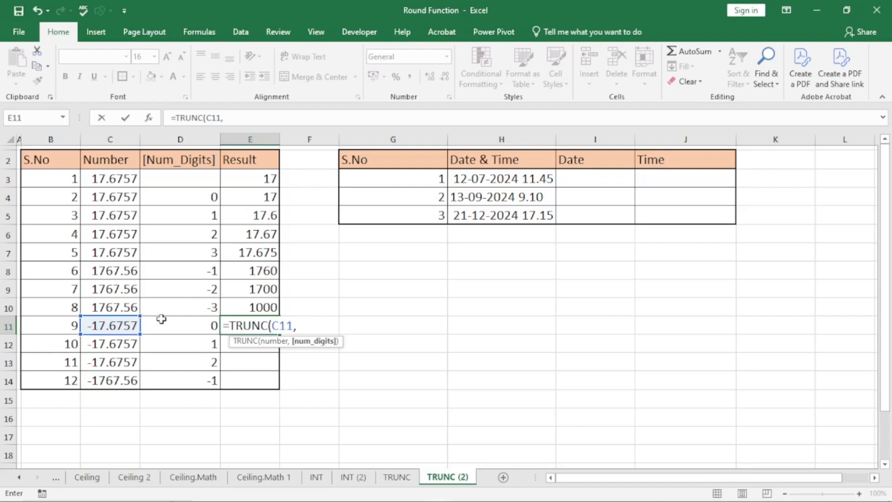
pyautogui.click(188, 326)
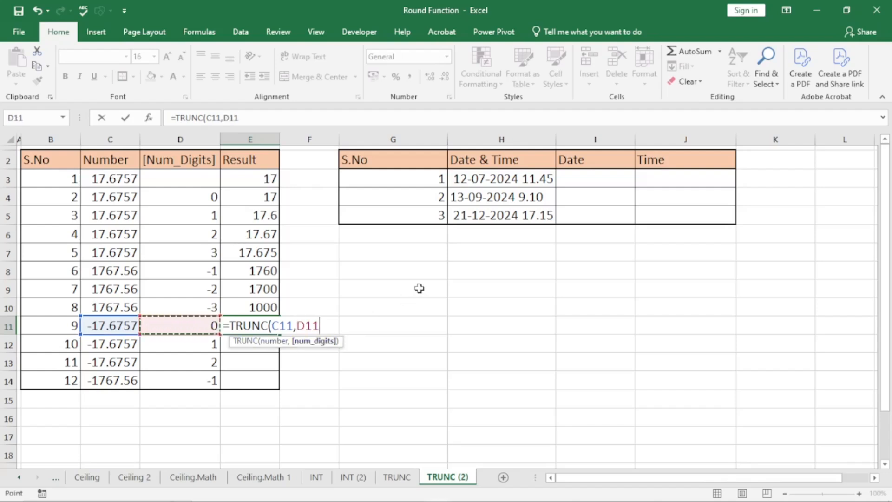
pyautogui.write(')')
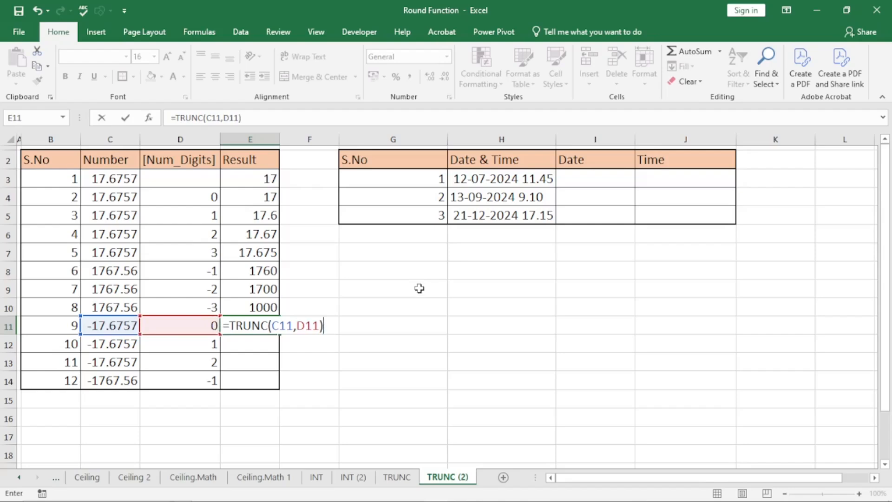
pyautogui.press('Return')
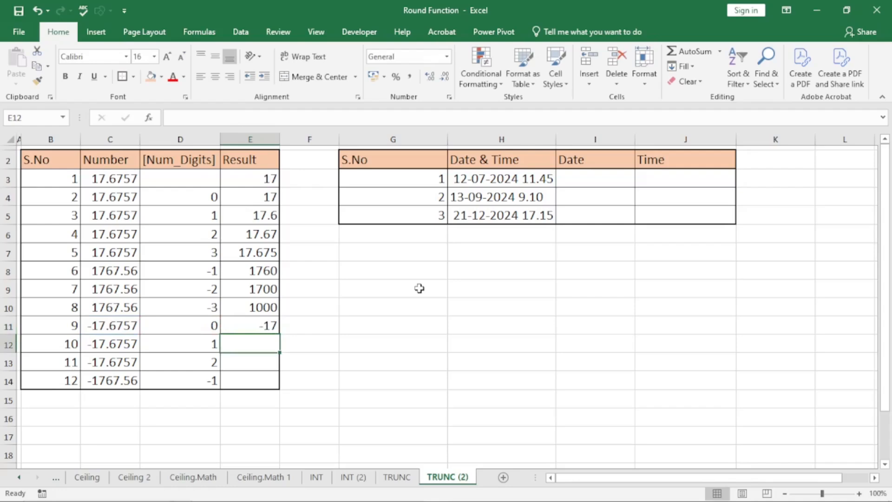
# Highlight C4:E4 and C11:E11 with the light orange fill to mark the matching positive and negative examples.
pyautogui.click(117, 328)
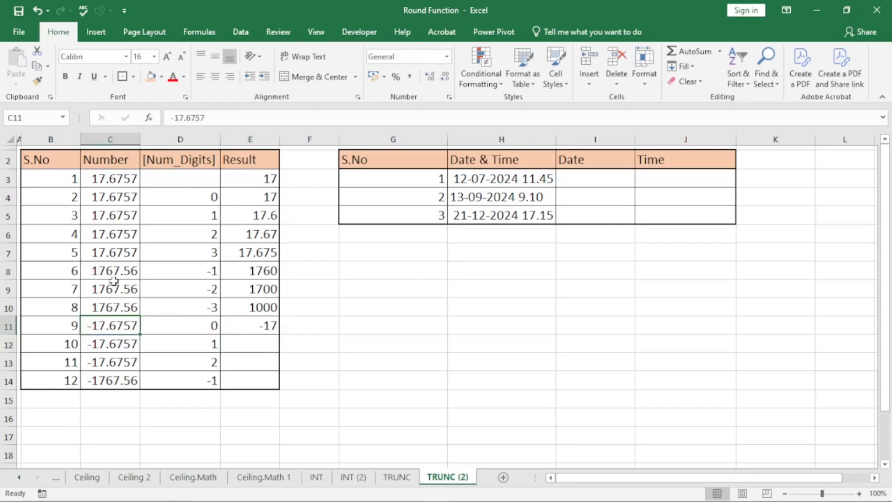
pyautogui.moveTo(103, 193); pyautogui.dragTo(255, 196)
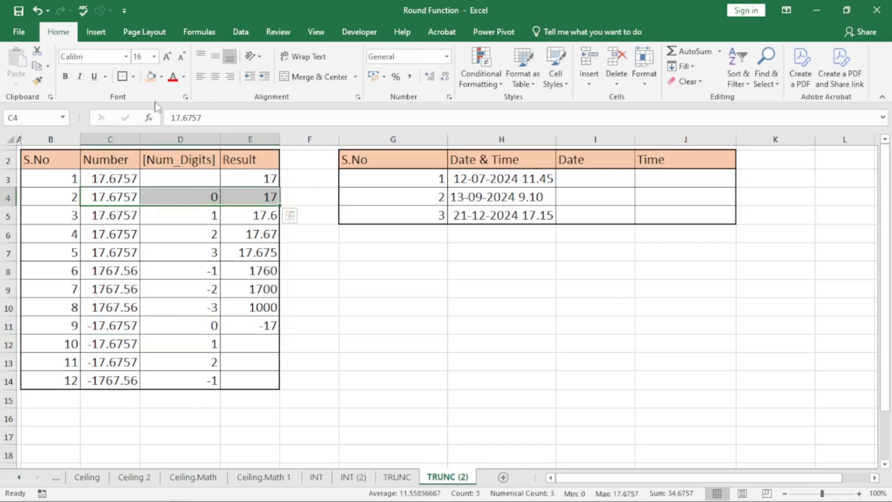
pyautogui.click(150, 79)
pyautogui.moveTo(116, 326); pyautogui.dragTo(266, 325)
pyautogui.click(150, 78)
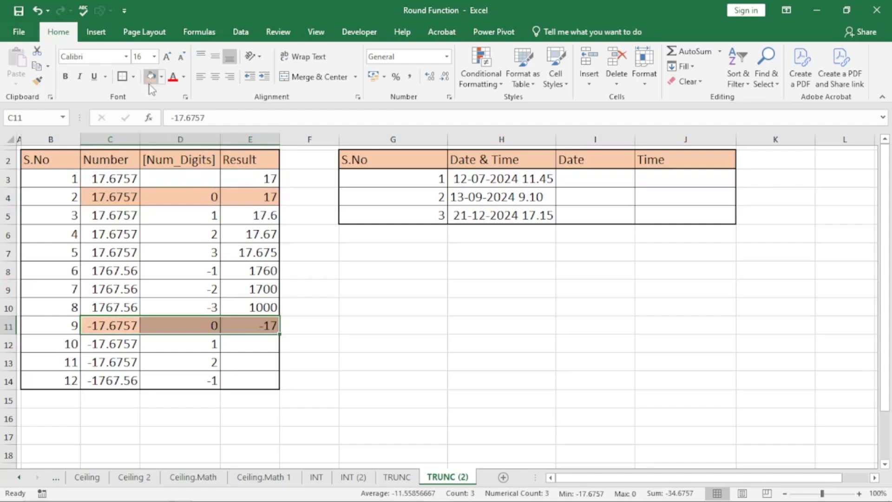
# Compare the numbers, digit counts and results in the two highlighted rows 4 and 11.
pyautogui.click(104, 327)
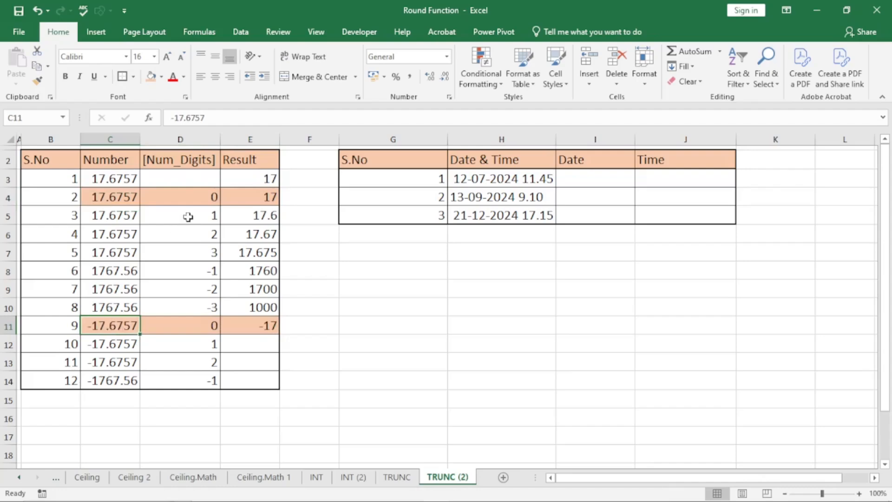
pyautogui.click(195, 199)
pyautogui.click(198, 327)
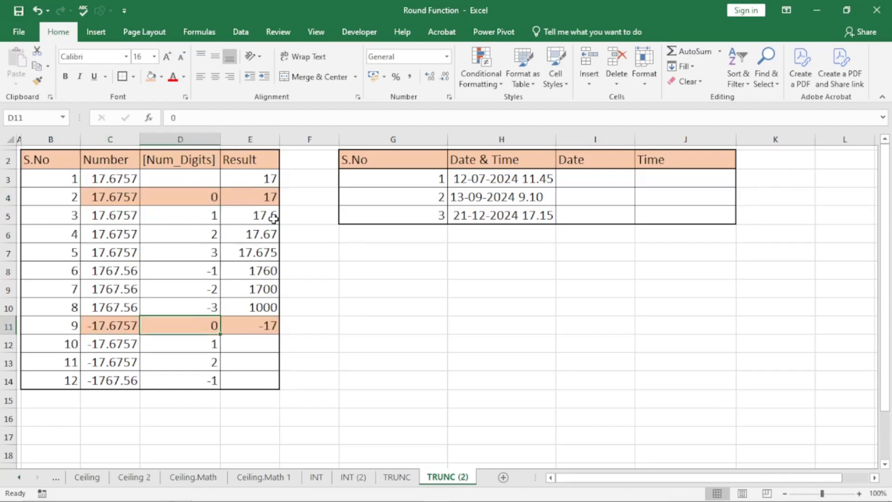
pyautogui.click(272, 200)
pyautogui.click(108, 200)
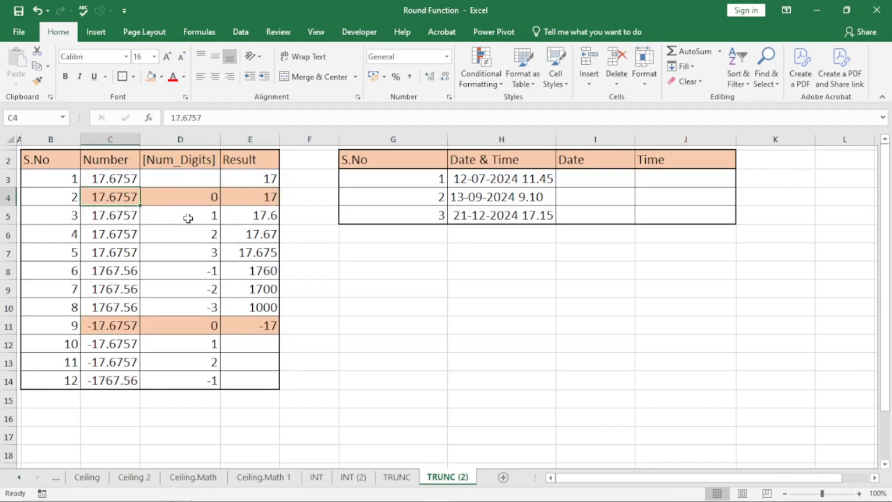
pyautogui.click(274, 327)
pyautogui.click(260, 198)
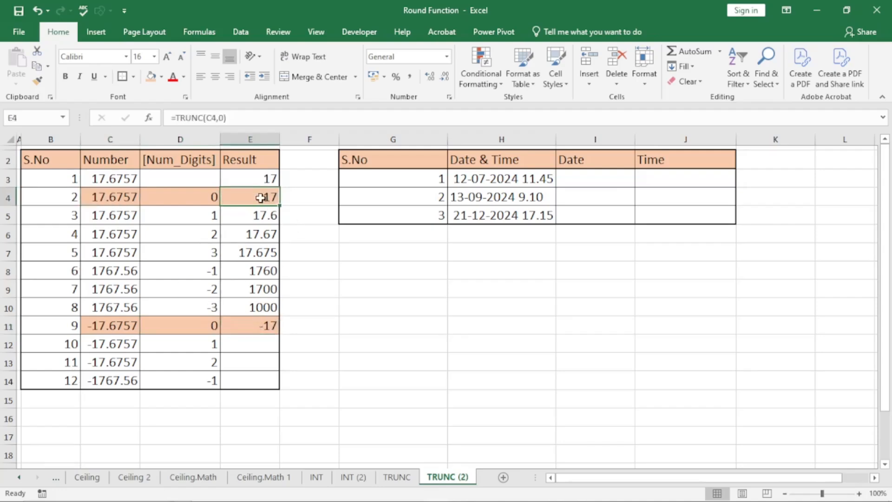
pyautogui.click(259, 328)
# Truncate the tenth number to one decimal place in E12 with the formula =TRUNC(C12,D12).
pyautogui.click(251, 344)
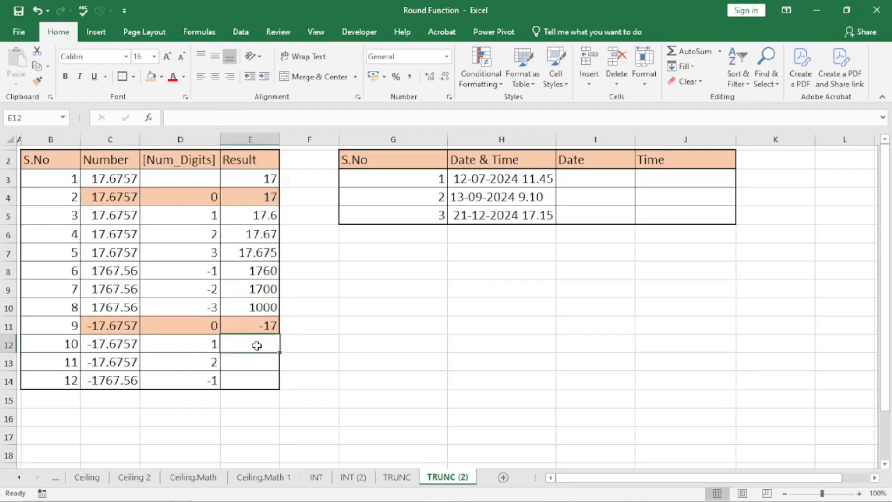
pyautogui.write('=')
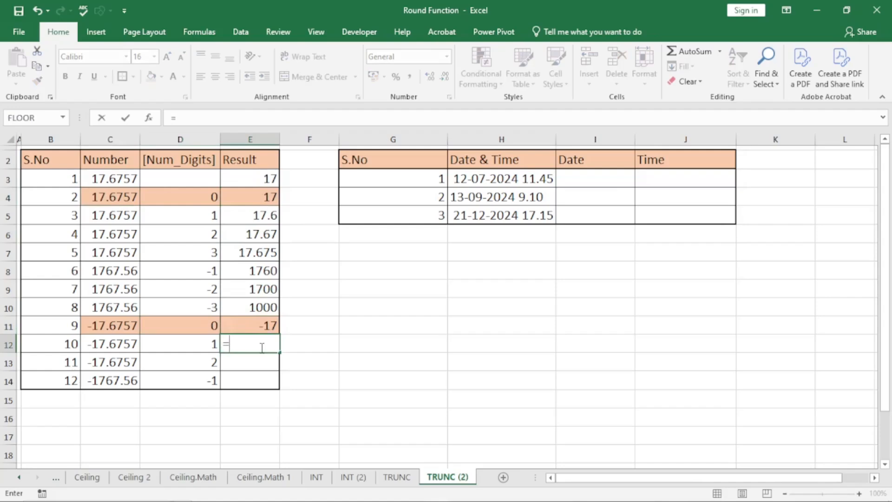
pyautogui.write('trunc')
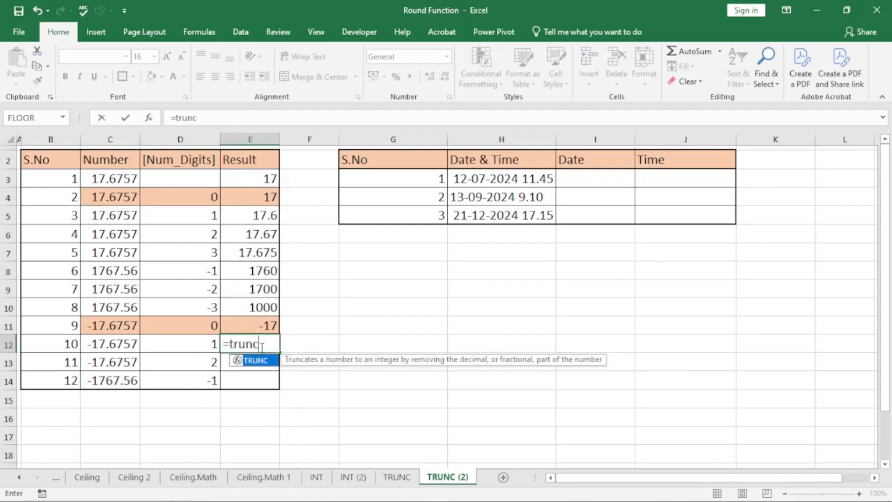
pyautogui.press('Tab')
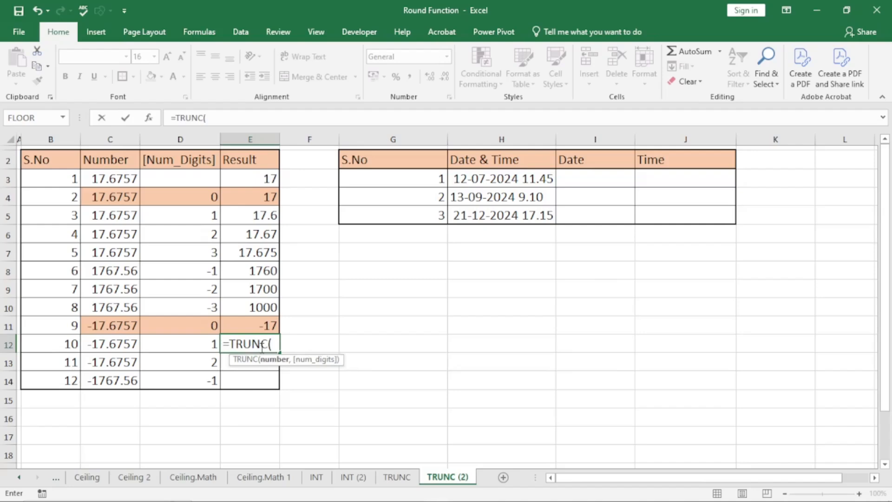
pyautogui.click(113, 344)
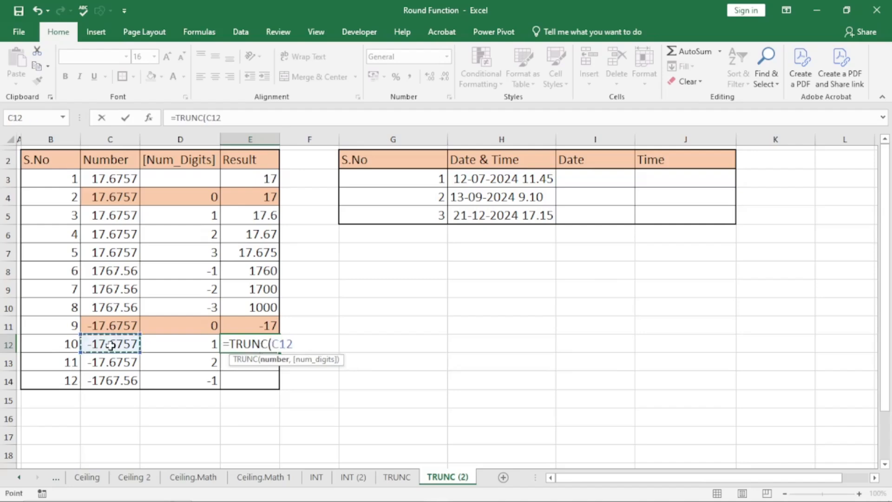
pyautogui.write(',')
pyautogui.click(192, 343)
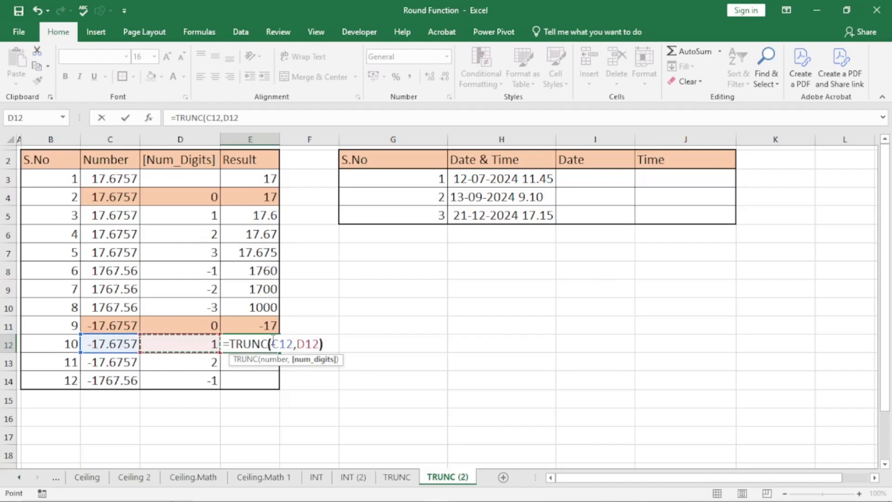
pyautogui.write(')')
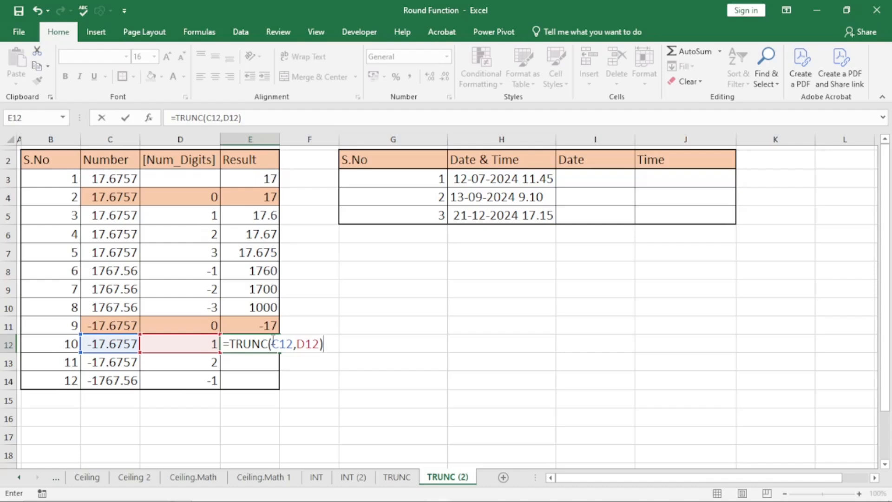
pyautogui.press('Return')
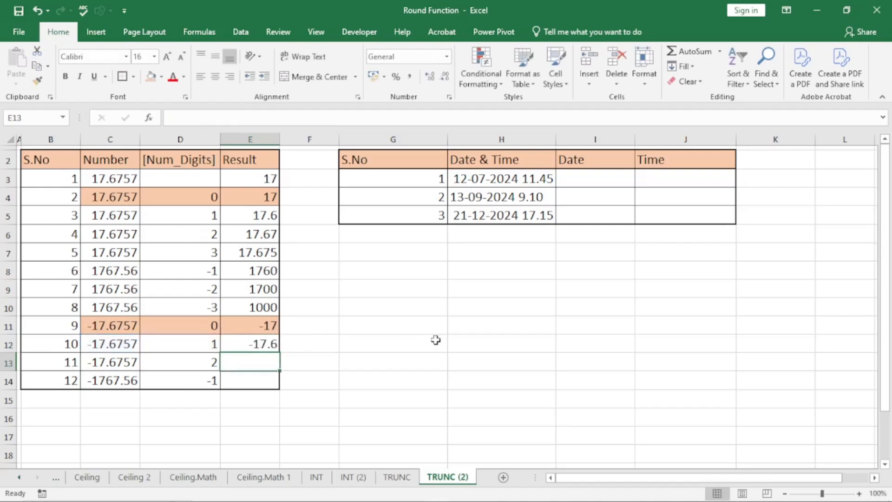
# Truncate the eleventh number to two decimal places in E13 with the formula =TRUNC(C13,D13).
pyautogui.write('=trun')
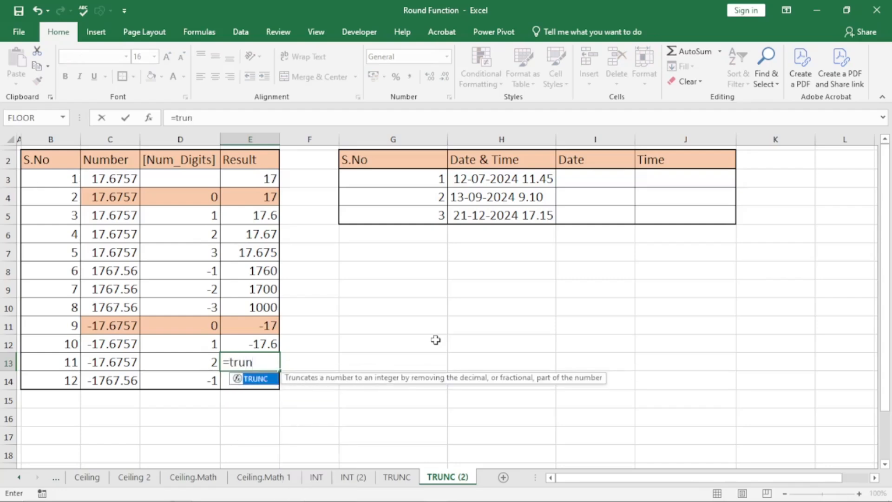
pyautogui.press('Tab')
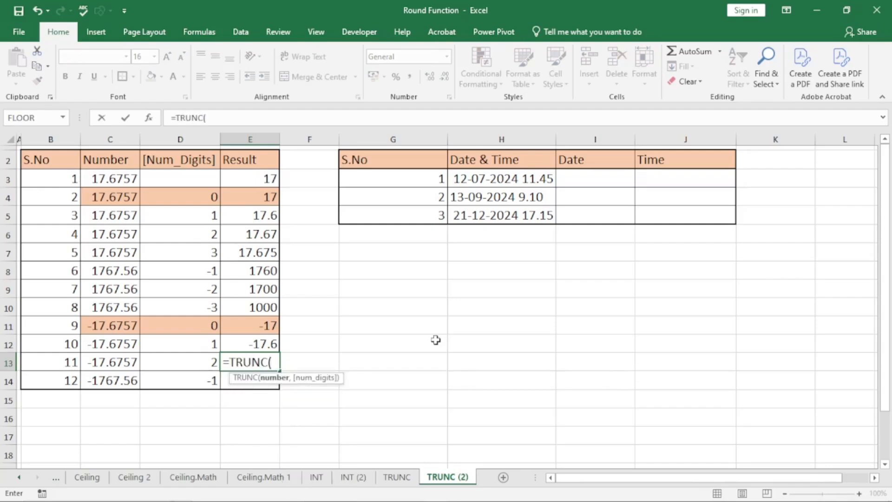
pyautogui.click(120, 362)
pyautogui.write(',')
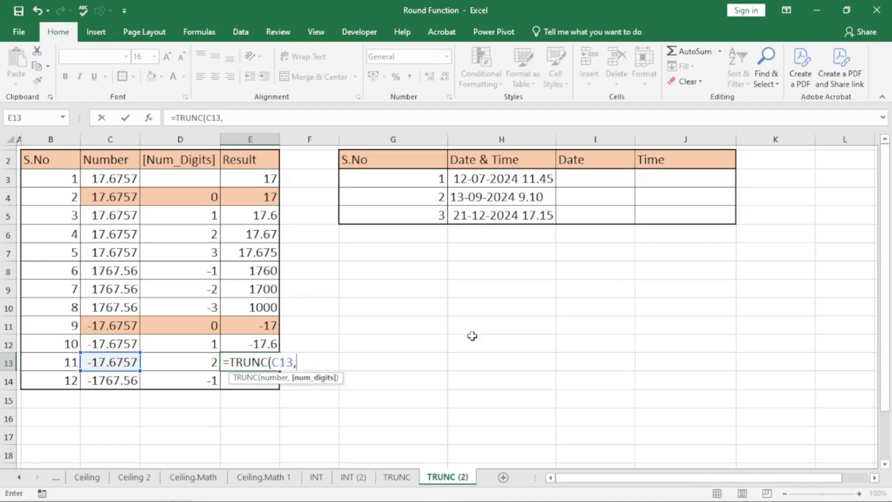
pyautogui.click(201, 362)
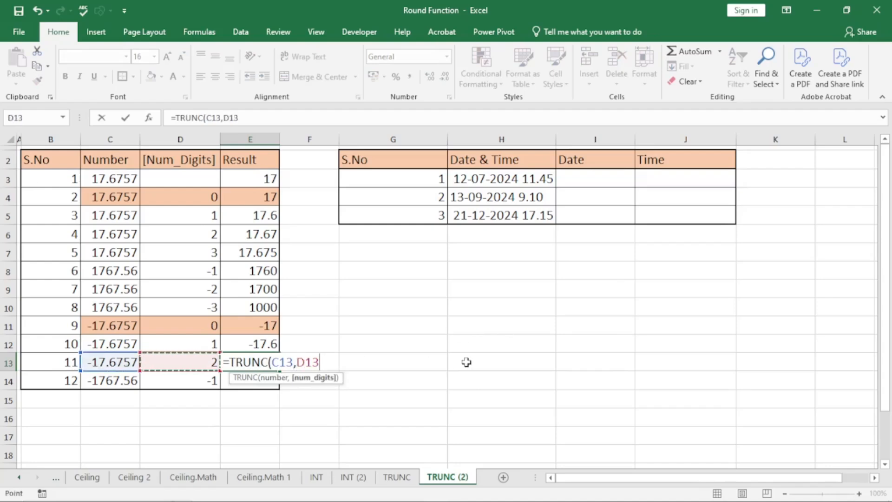
pyautogui.write(')')
pyautogui.press('Return')
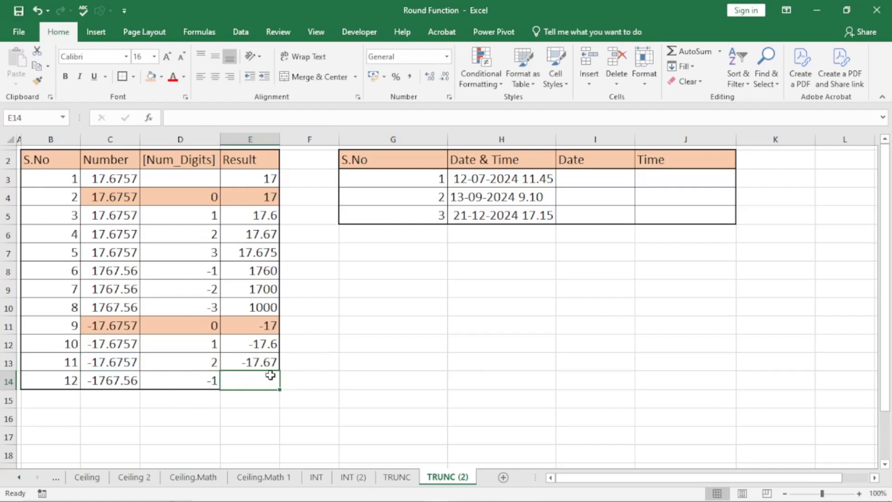
# Truncate the last negative number to the tens in E14 with the formula =TRUNC(C14,-1).
pyautogui.write('=trunc')
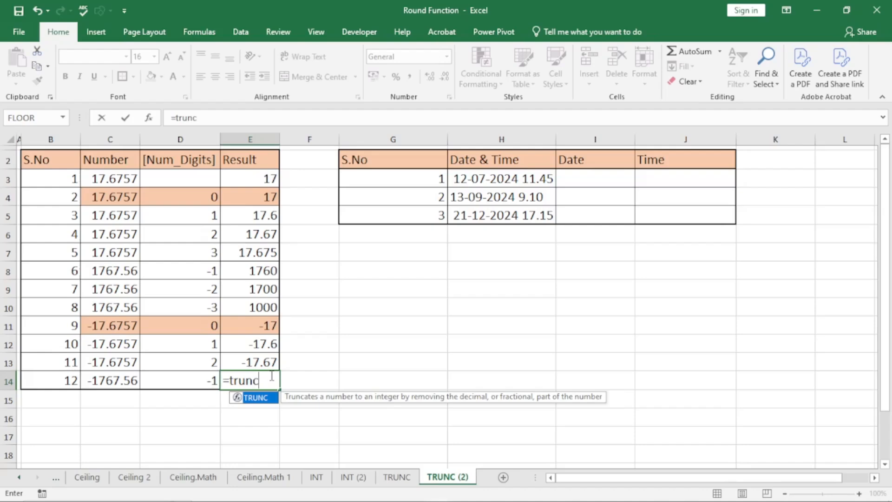
pyautogui.press('Tab')
pyautogui.click(105, 382)
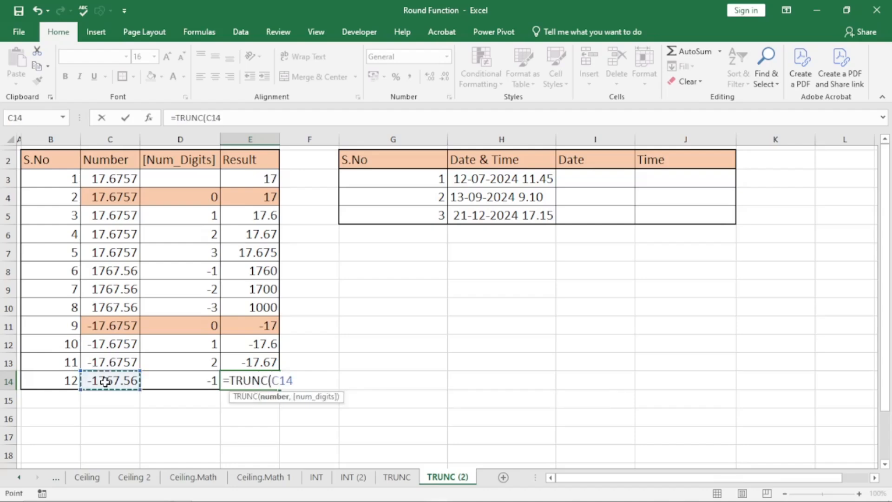
pyautogui.write(',-1')
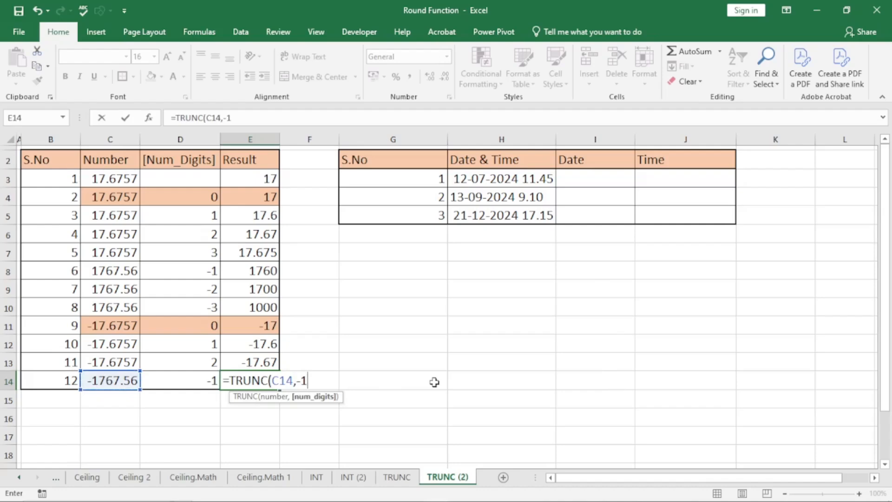
pyautogui.write(')')
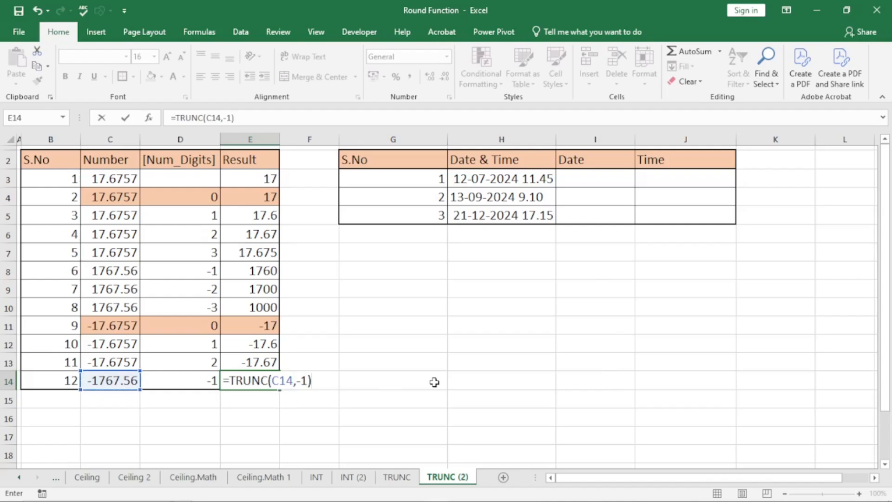
pyautogui.press('Return')
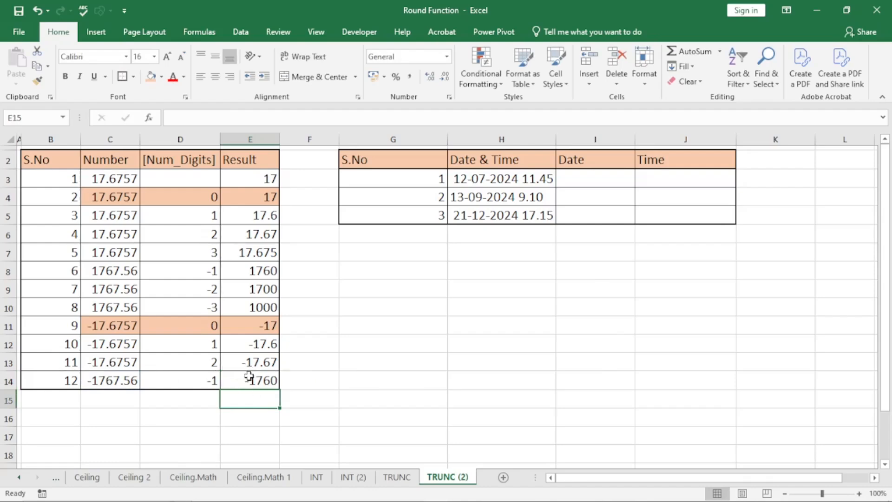
pyautogui.click(313, 379)
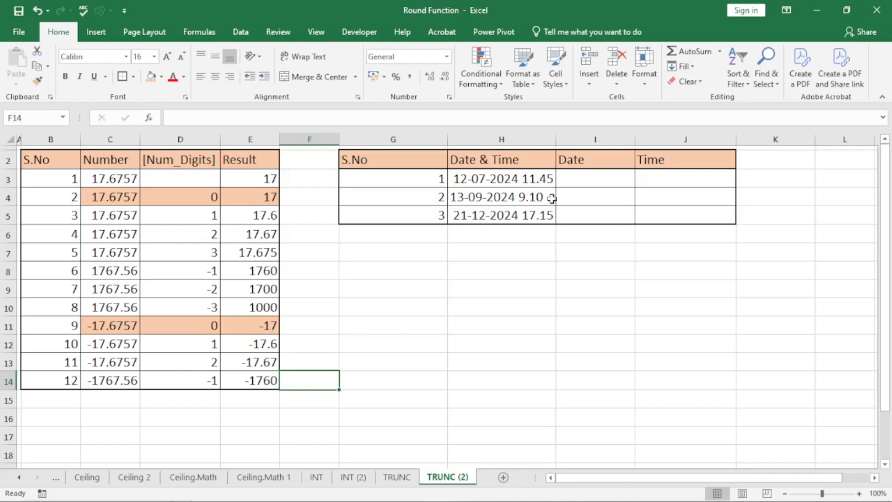
# Extract the date from the Date & Time value in I3 with =TRUNC(H3) and fill the formula down to I5.
pyautogui.moveTo(522, 177); pyautogui.dragTo(524, 216)
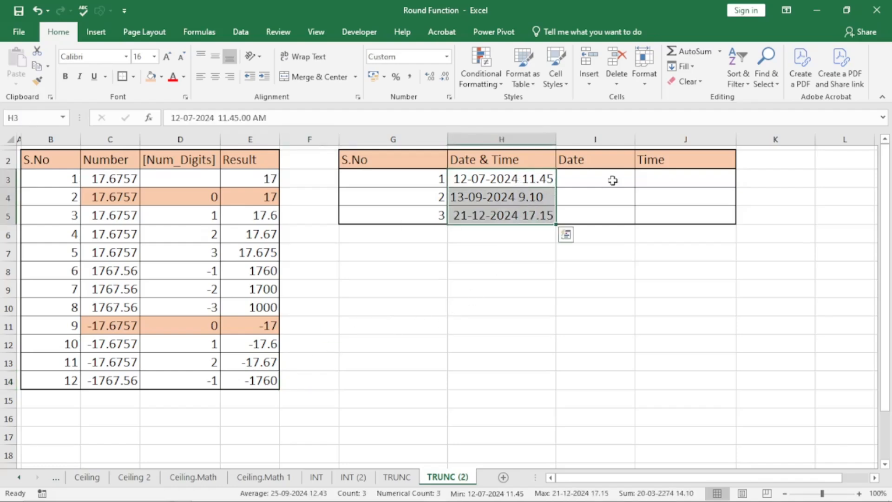
pyautogui.click(598, 176)
pyautogui.click(667, 177)
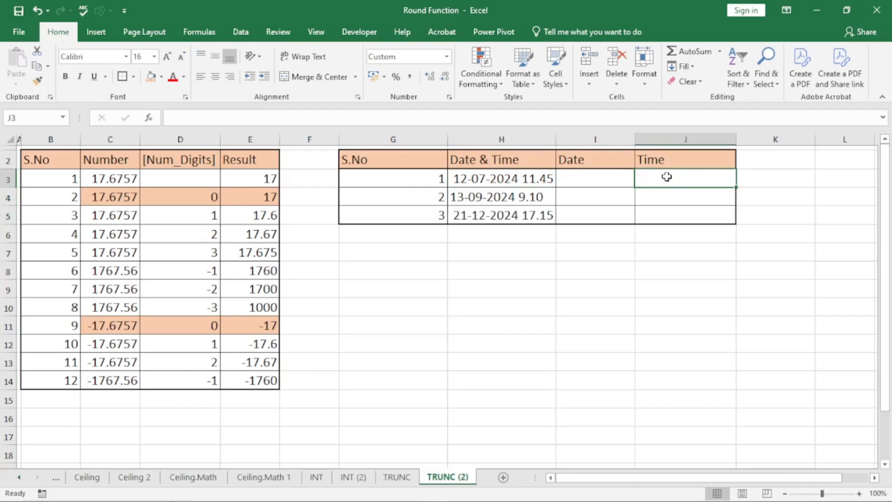
pyautogui.click(585, 175)
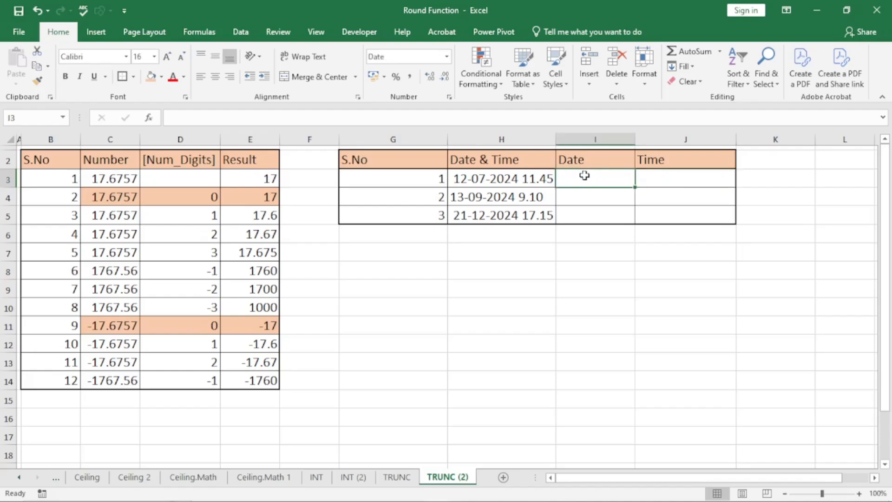
pyautogui.write('=trun')
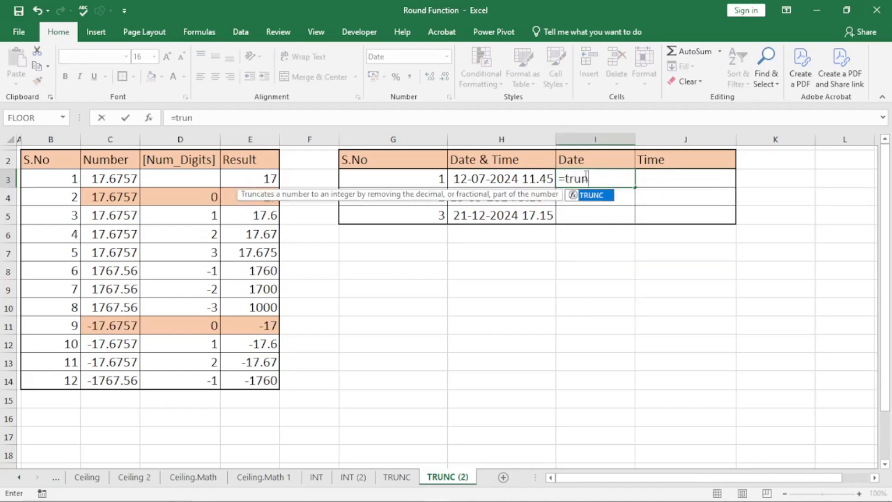
pyautogui.press('Tab')
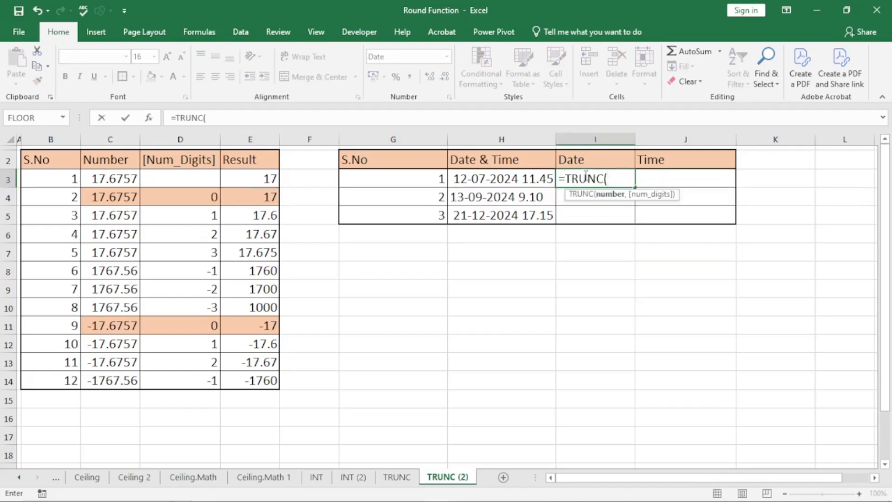
pyautogui.click(507, 180)
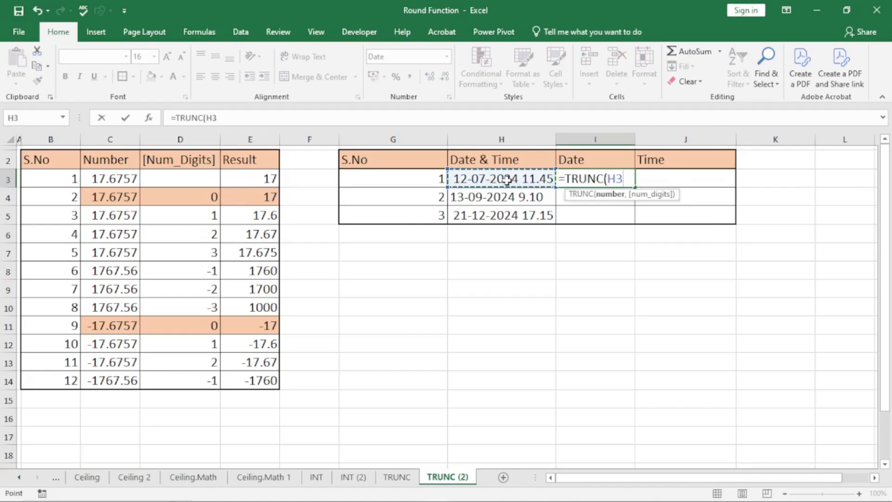
pyautogui.write(')')
pyautogui.press('Return')
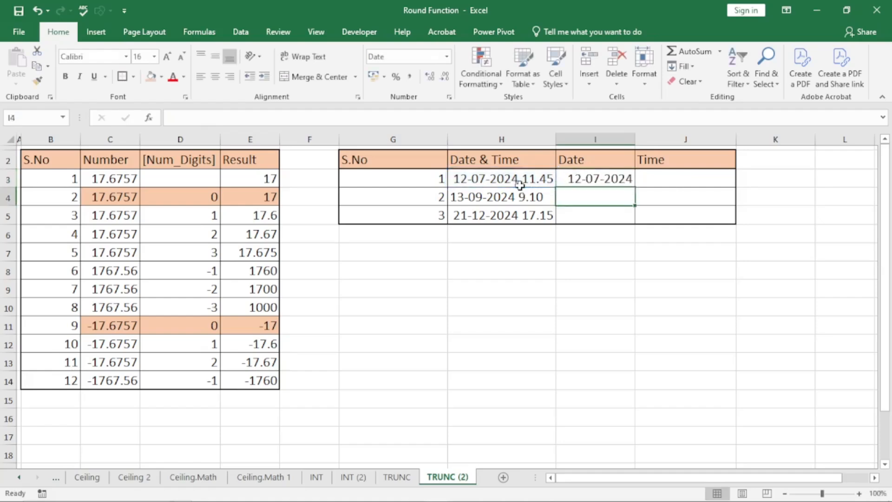
pyautogui.click(589, 178)
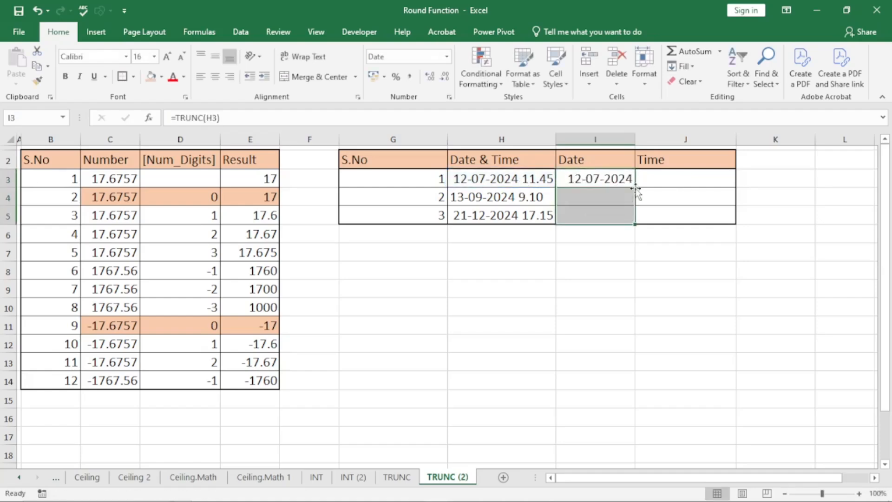
pyautogui.doubleClick(637, 189)
# Extract the time in J3 with the formula =H3-TRUNC(H3) and fill it down to J5.
pyautogui.click(659, 177)
pyautogui.write('=')
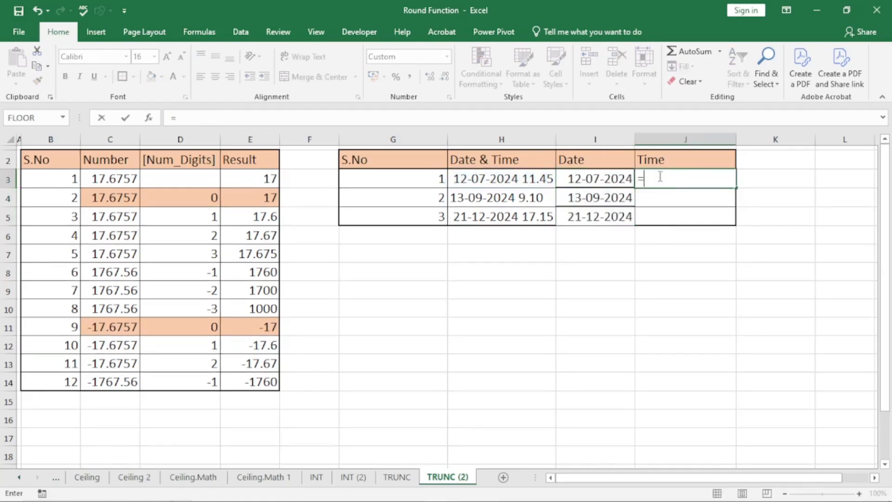
pyautogui.click(520, 179)
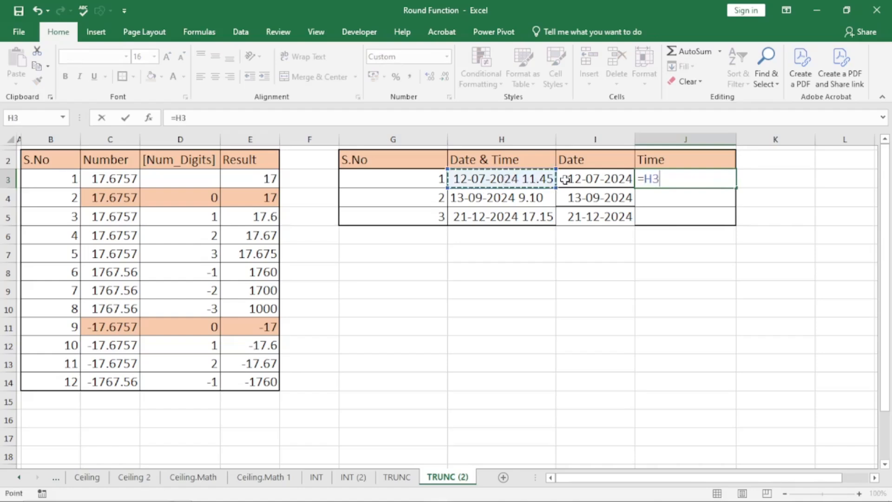
pyautogui.write('-tr')
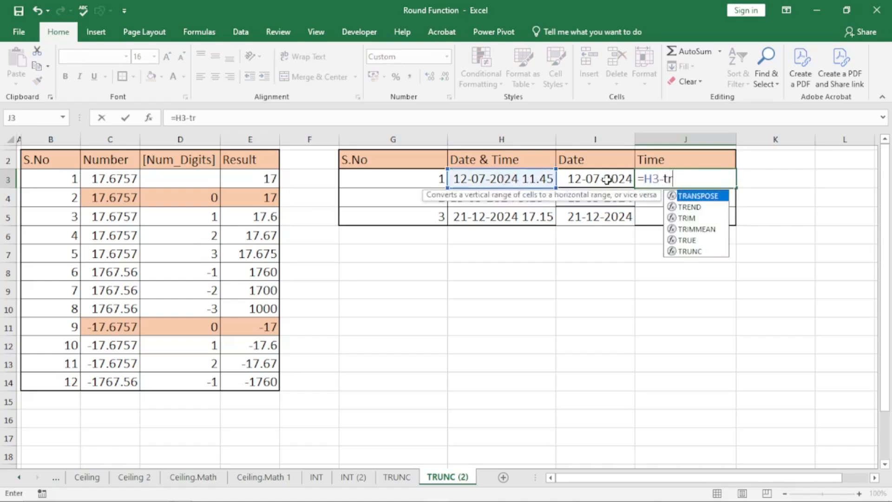
pyautogui.write('un')
pyautogui.press('Tab')
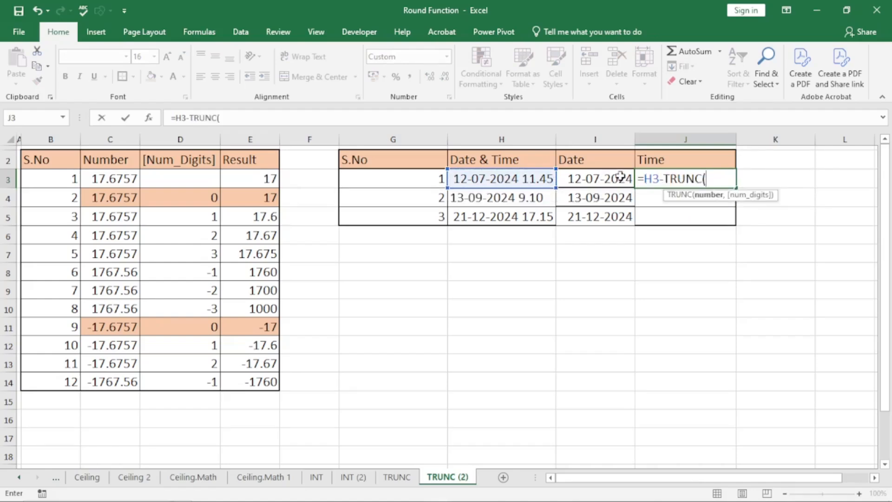
pyautogui.click(519, 179)
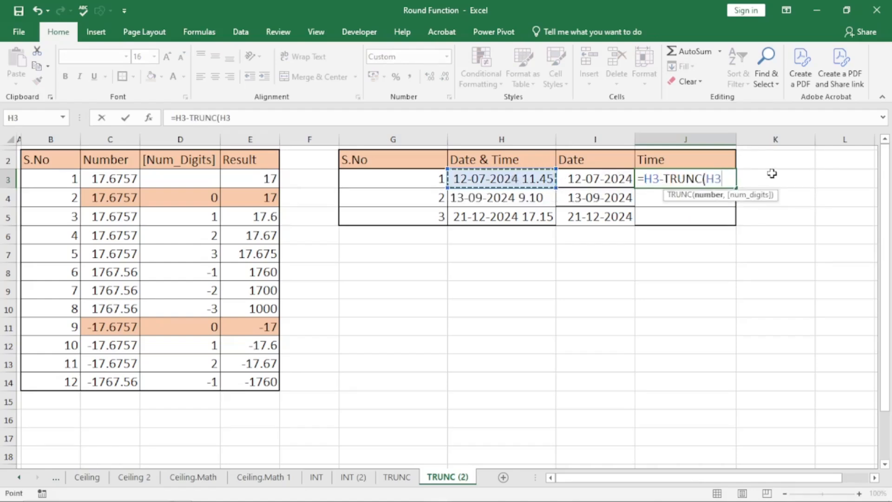
pyautogui.write(')')
pyautogui.press('Return')
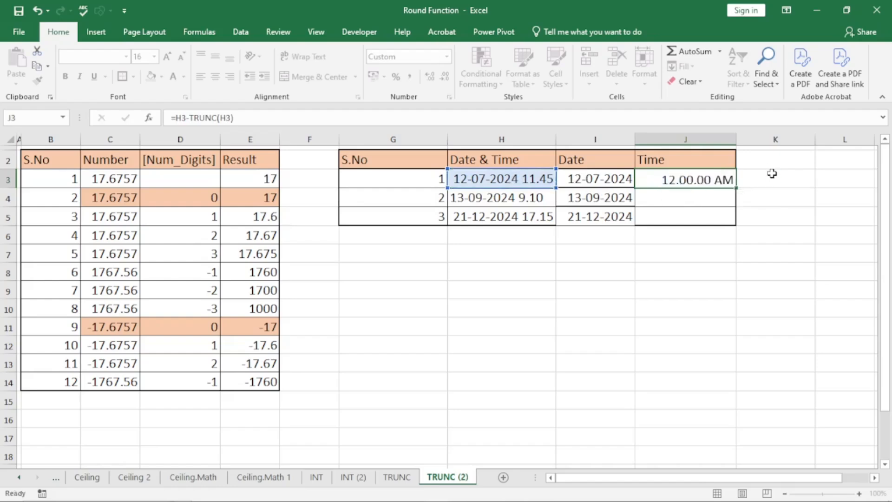
pyautogui.click(730, 173)
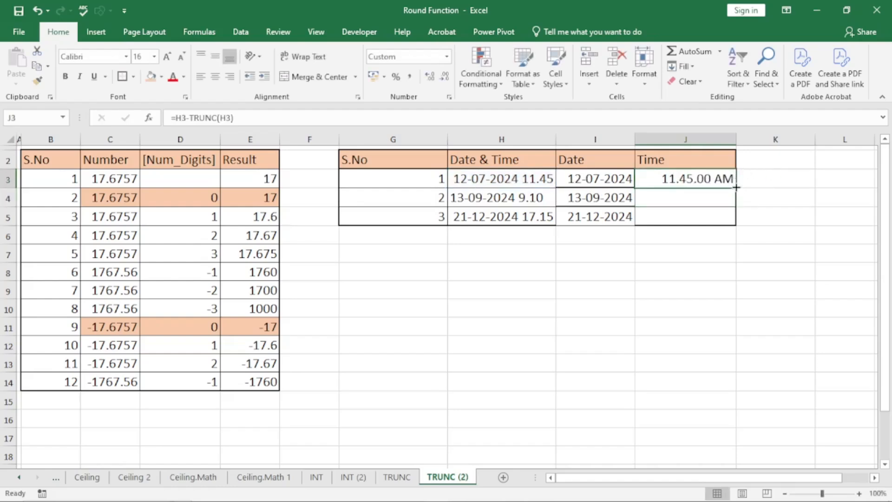
pyautogui.doubleClick(736, 188)
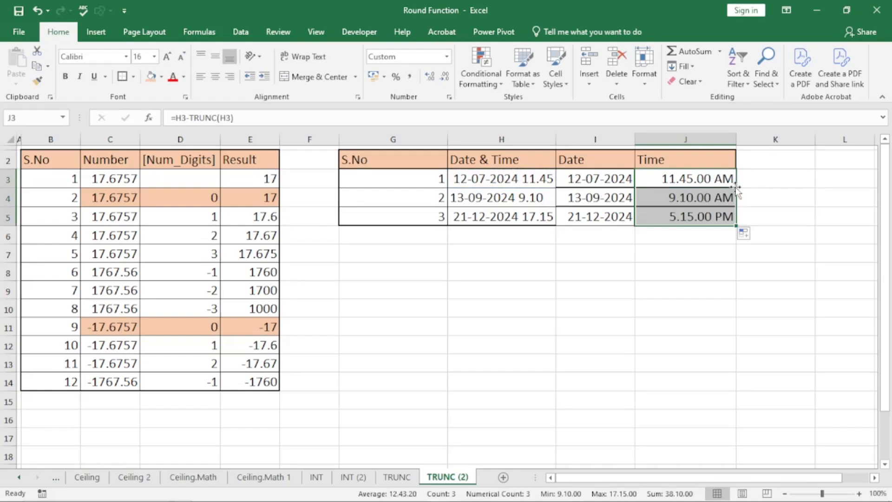
# Truncate the last negative number to an integer in F14 with the formula =TRUNC(C14).
pyautogui.click(320, 381)
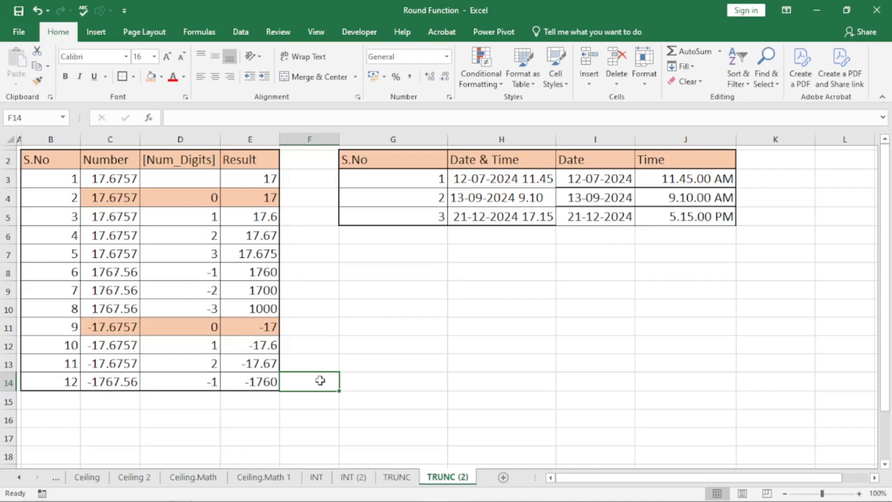
pyautogui.write('=')
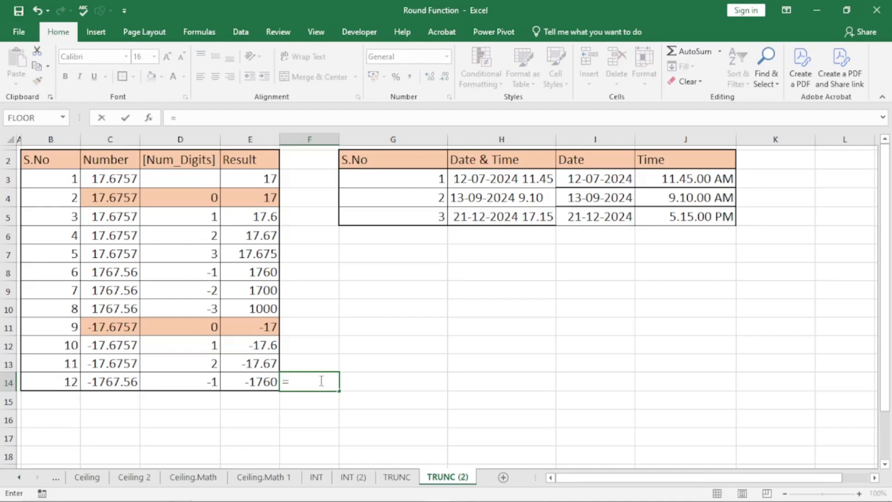
pyautogui.write('trun')
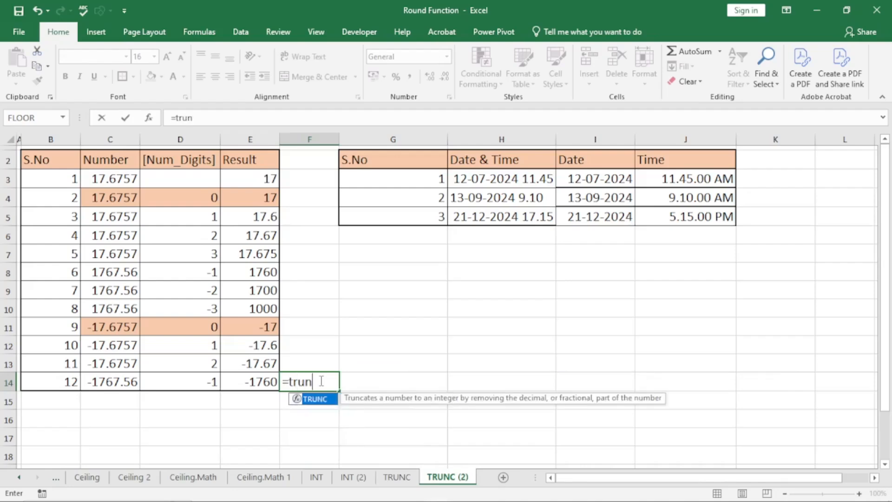
pyautogui.write('c')
pyautogui.press('Tab')
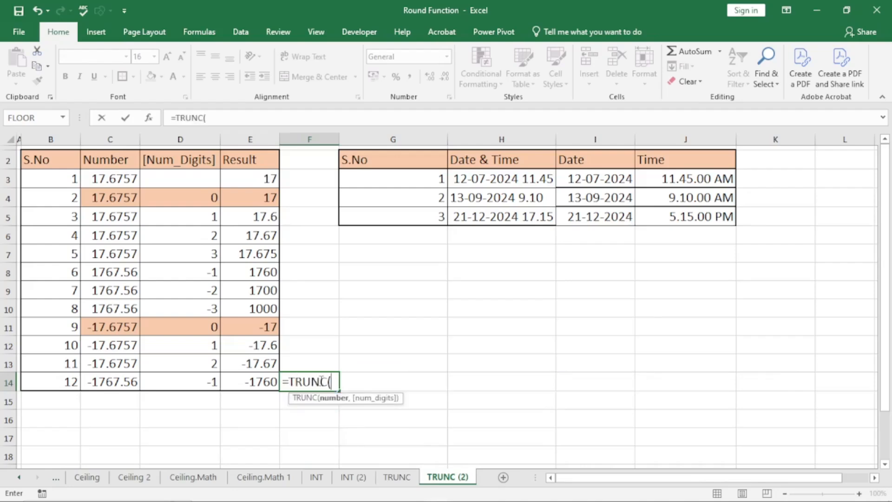
pyautogui.click(101, 381)
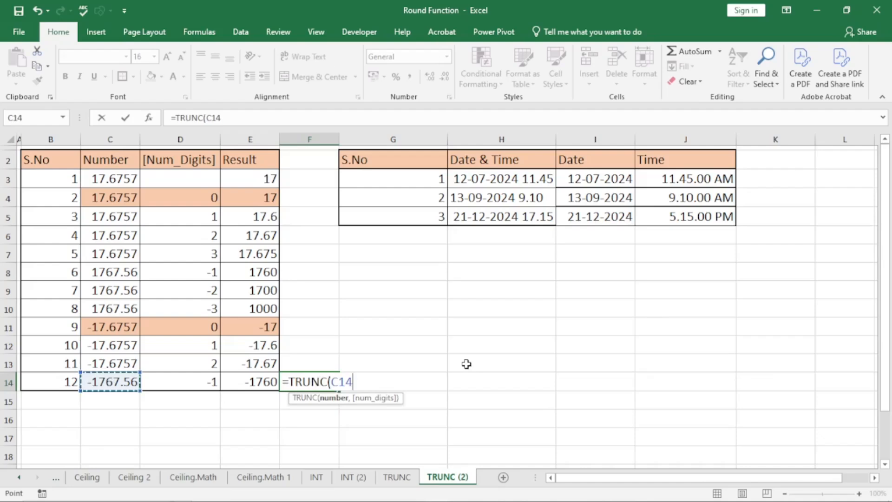
pyautogui.write(')')
pyautogui.press('Return')
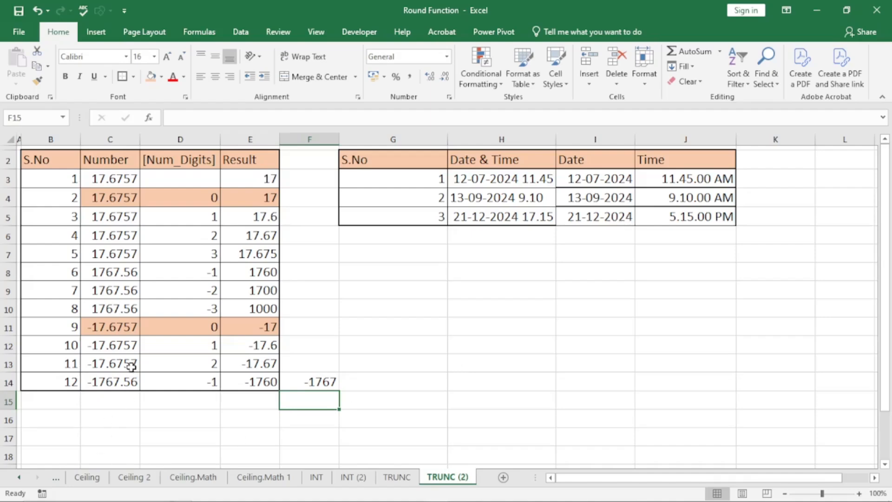
# Round the same number down in G14 with the formula =INT(C14) and compare it with the TRUNC result in F14.
pyautogui.click(379, 386)
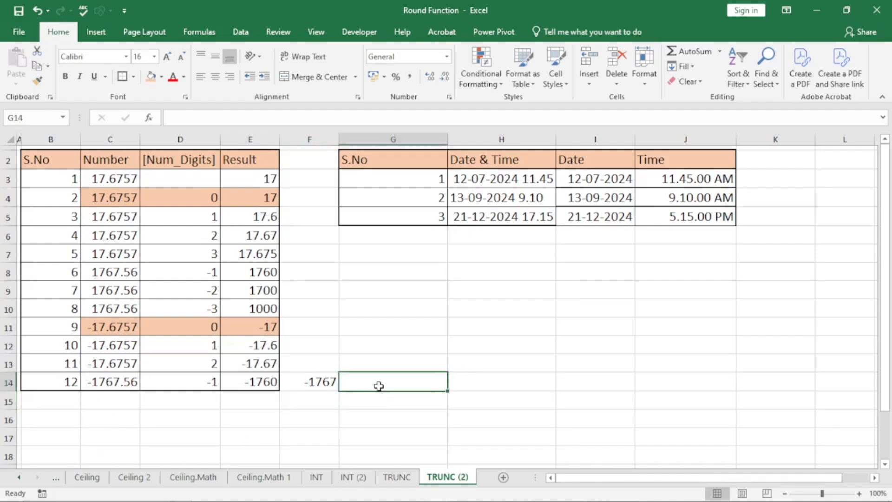
pyautogui.write('=INT(')
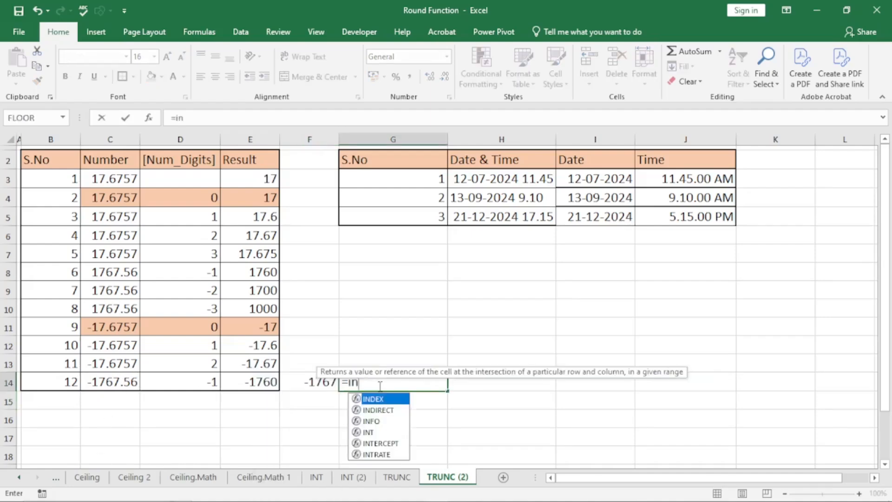
pyautogui.click(113, 380)
pyautogui.write(')')
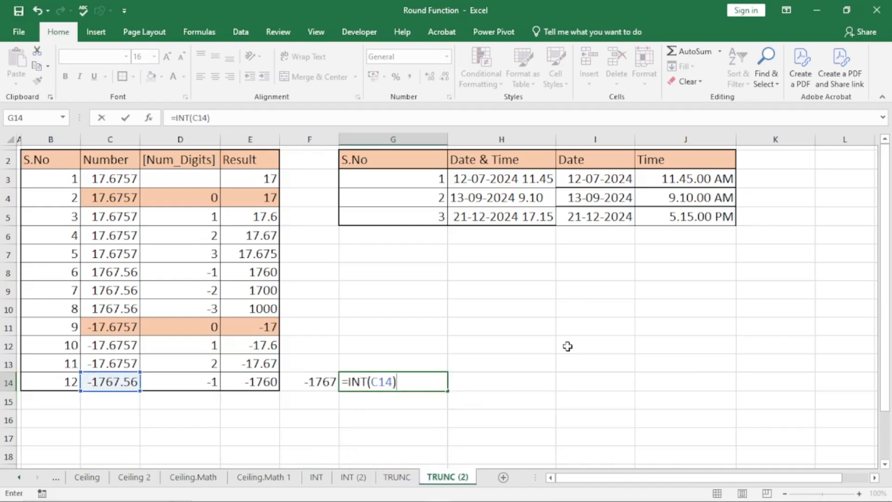
pyautogui.press('Return')
pyautogui.click(321, 380)
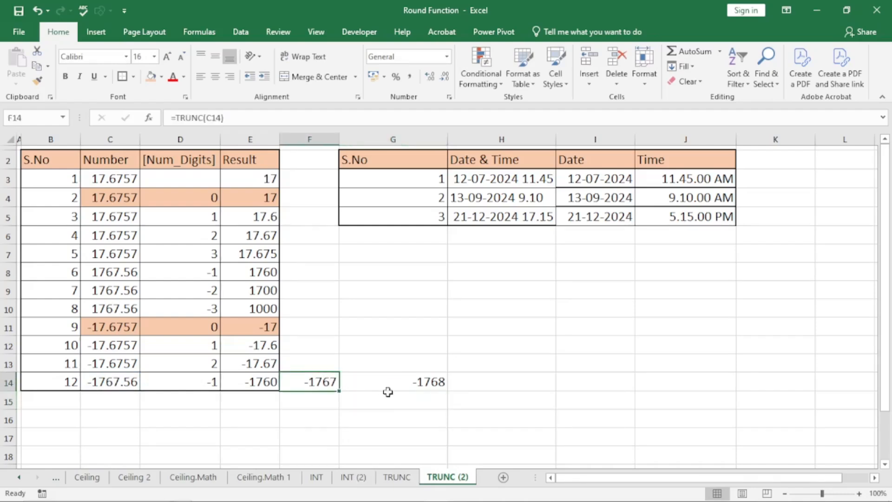
pyautogui.click(422, 386)
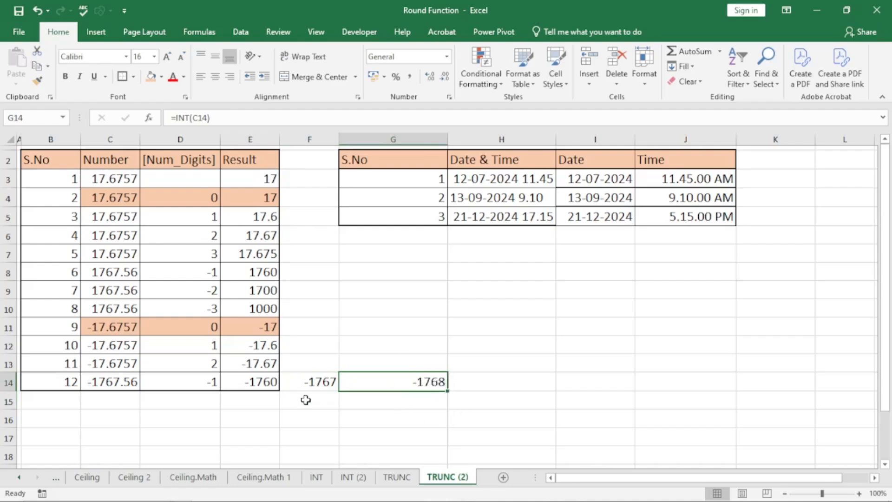
pyautogui.click(320, 386)
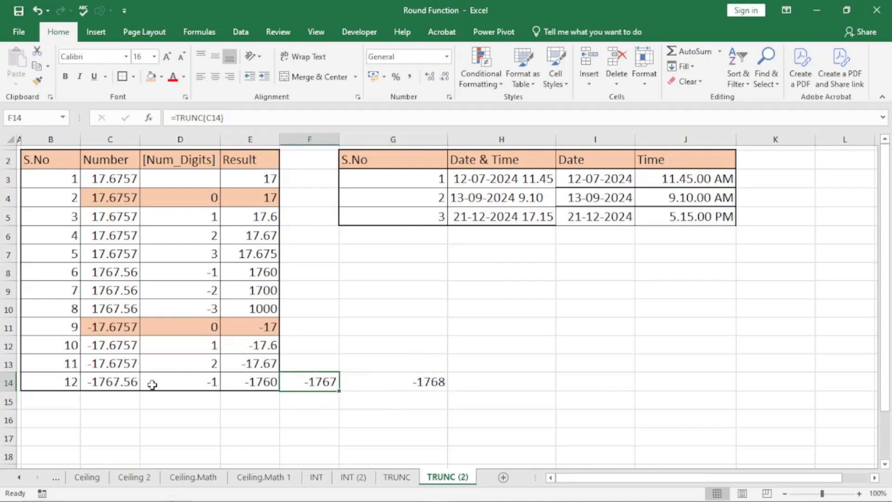